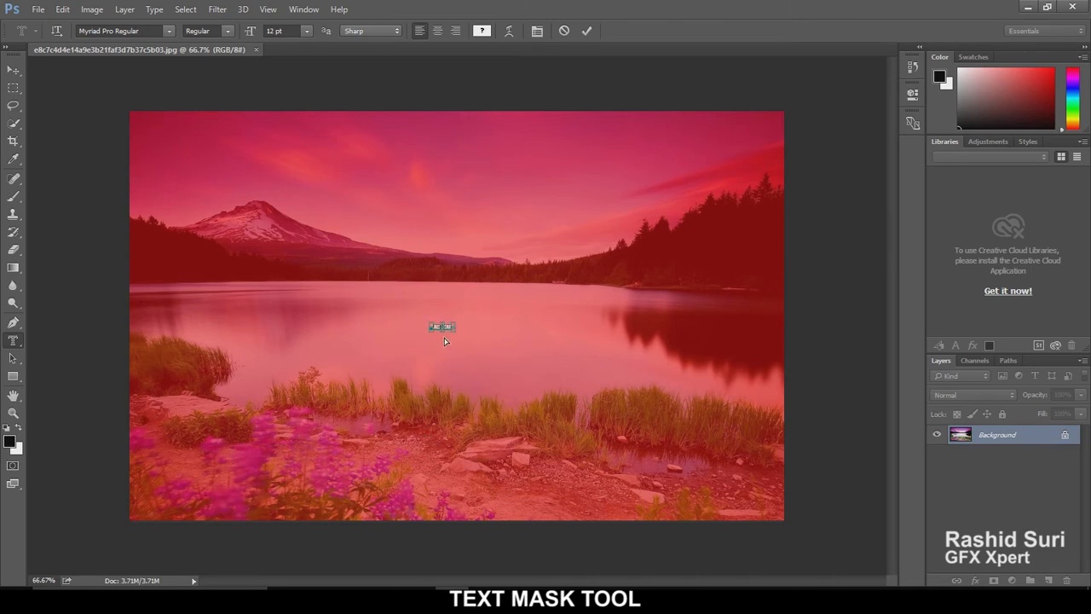
# - Set the PAKISTAN mask text to 72 pt Bold with centered alignment and commit it as a selection
pyautogui.click(305, 31)
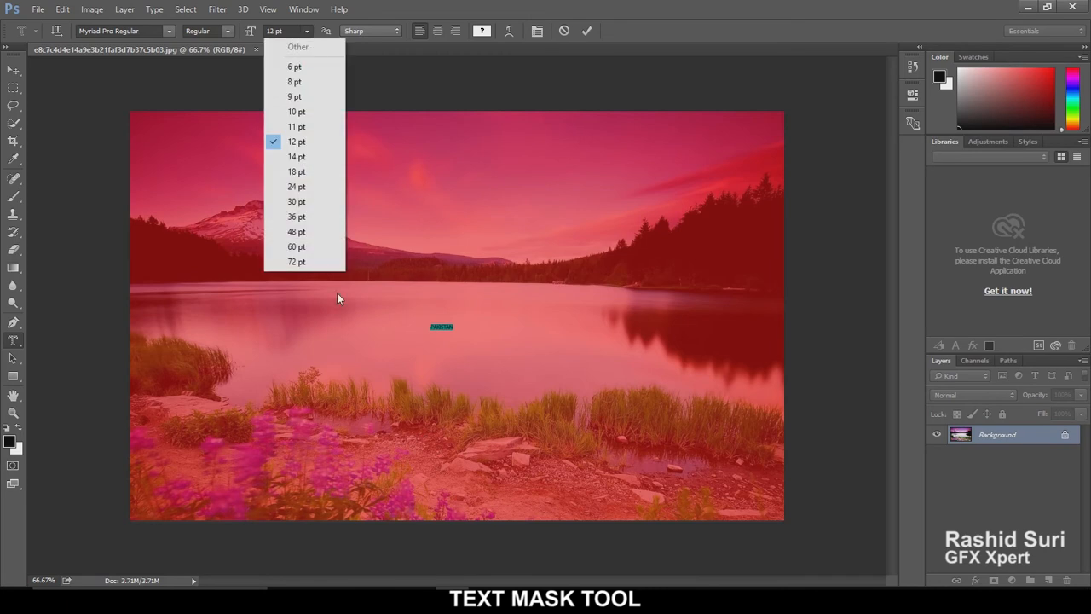
pyautogui.click(297, 267)
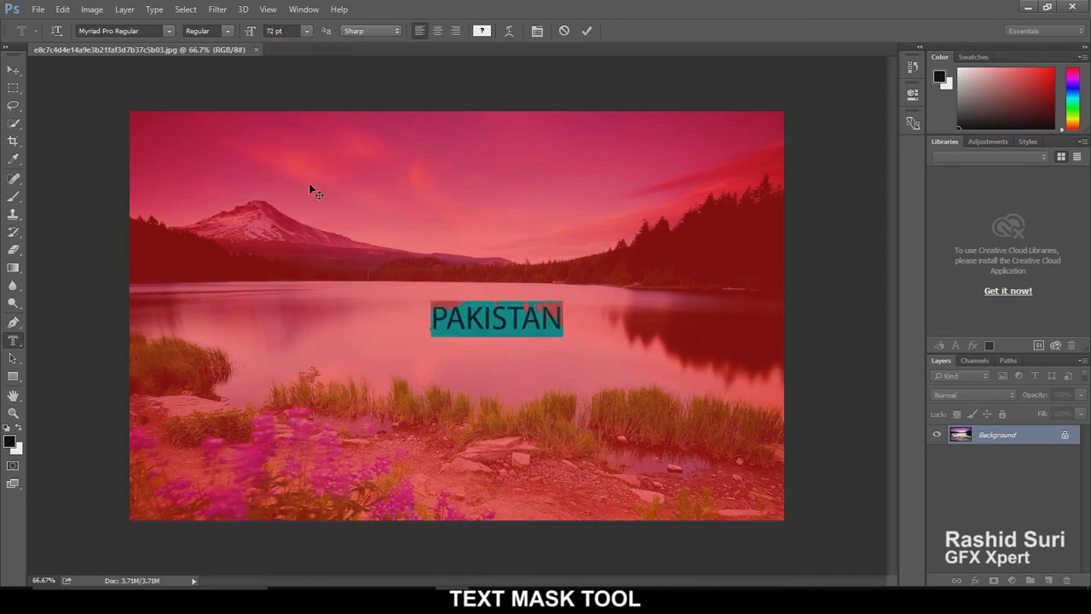
pyautogui.click(227, 31)
pyautogui.click(247, 132)
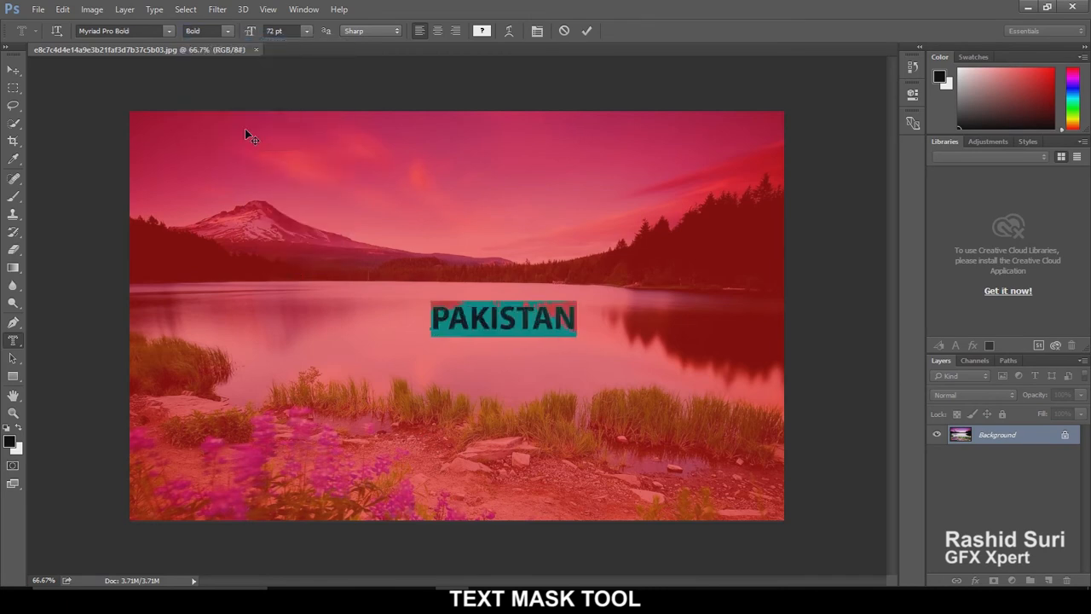
pyautogui.click(437, 31)
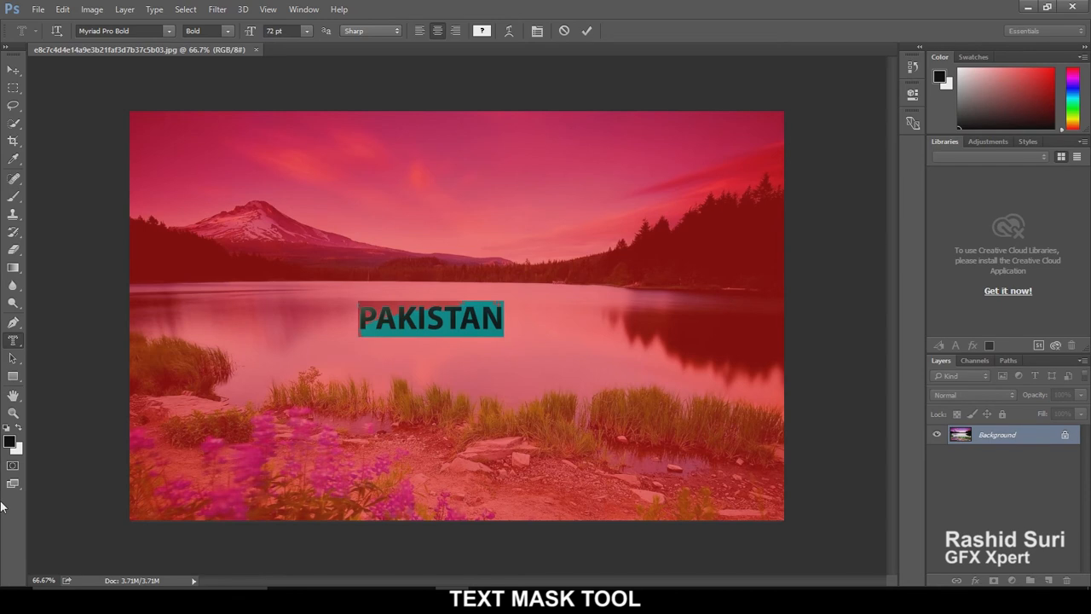
pyautogui.click(12, 69)
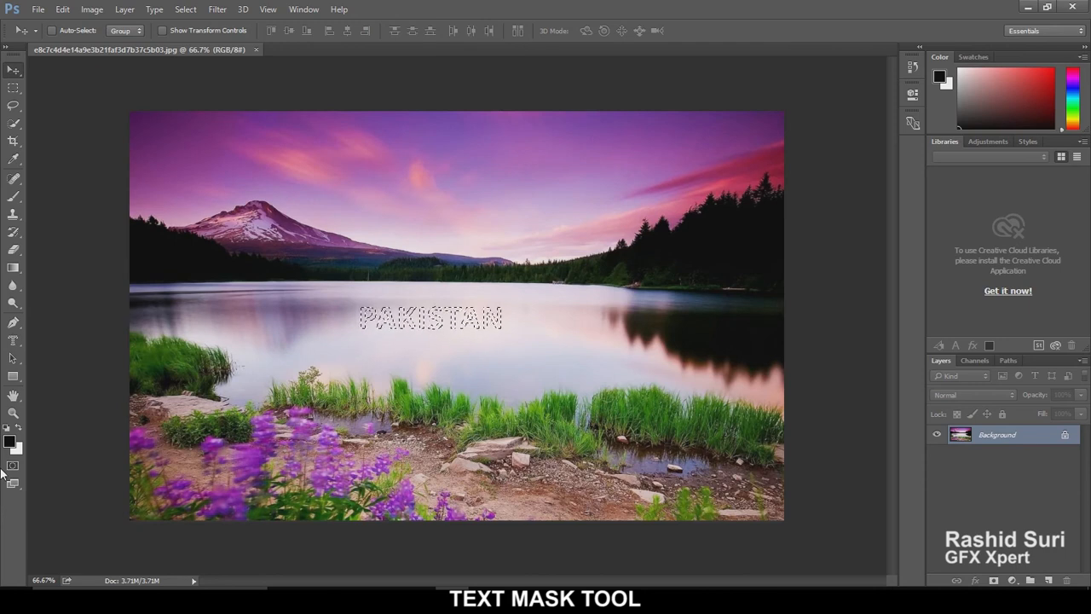
# - Try moving the text-shaped pixels up to the far shoreline and undo the move
pyautogui.moveTo(443, 322); pyautogui.dragTo(468, 271)
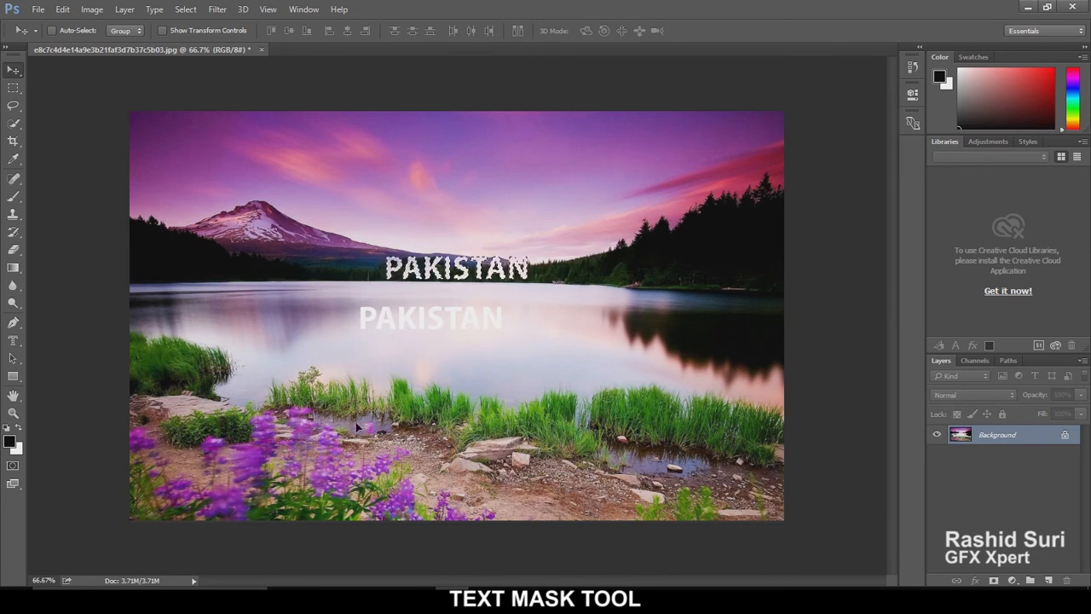
pyautogui.hotkey('ctrl', 'z')
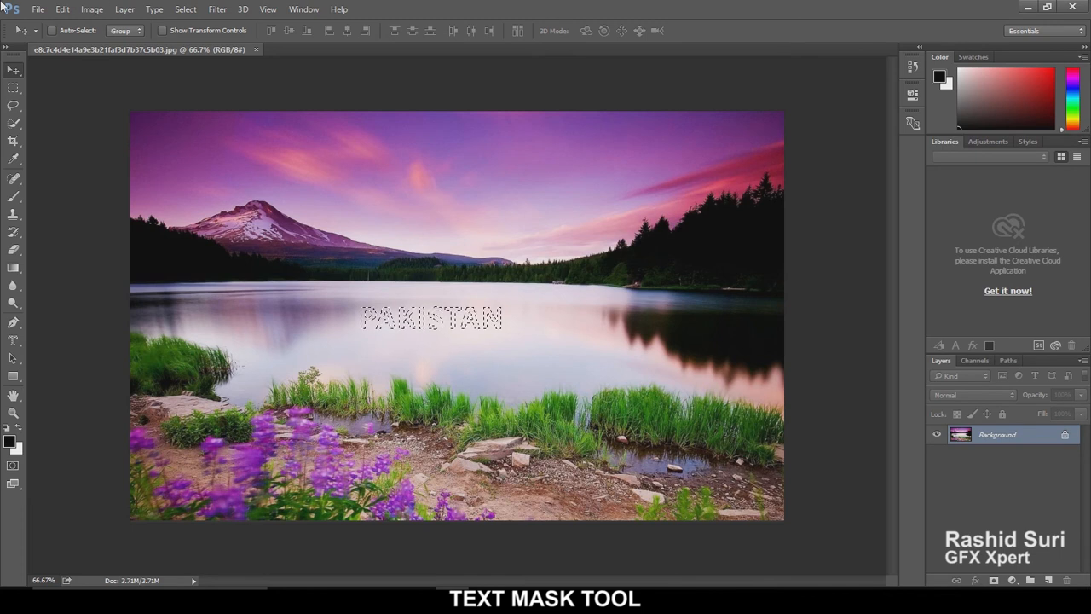
# - Transform the text selection to about 324% width and 637% height, positioned centrally over the lake and shoreline
pyautogui.click(185, 11)
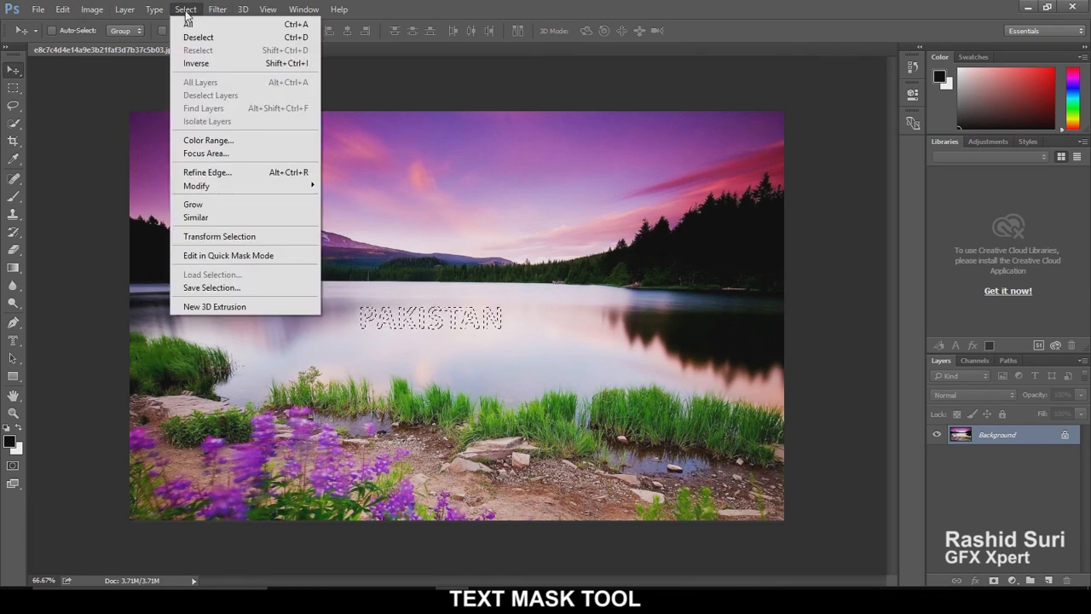
pyautogui.click(259, 243)
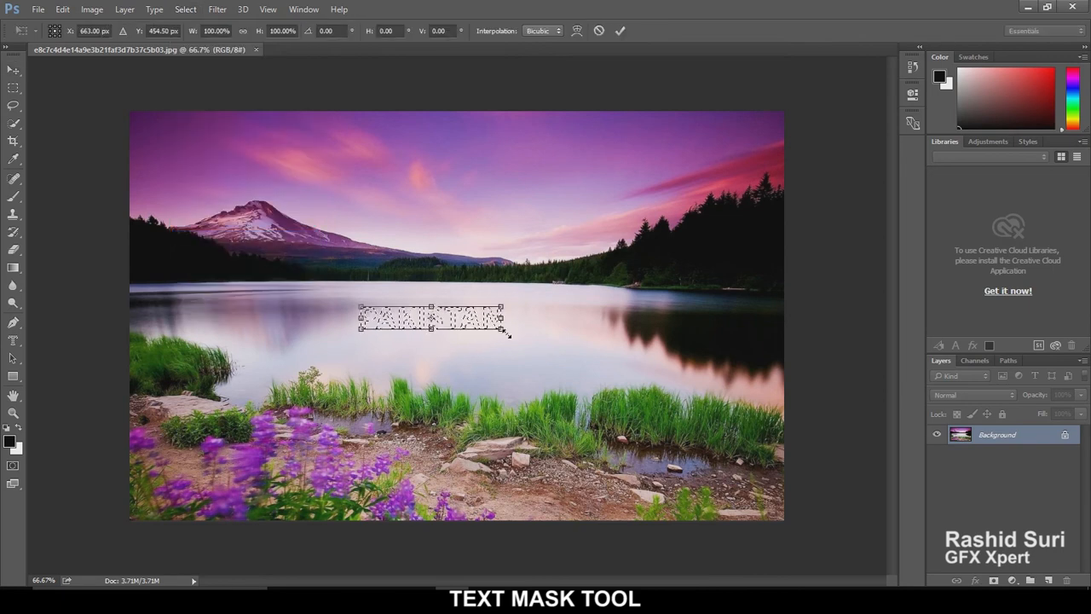
pyautogui.moveTo(506, 334); pyautogui.dragTo(661, 408)
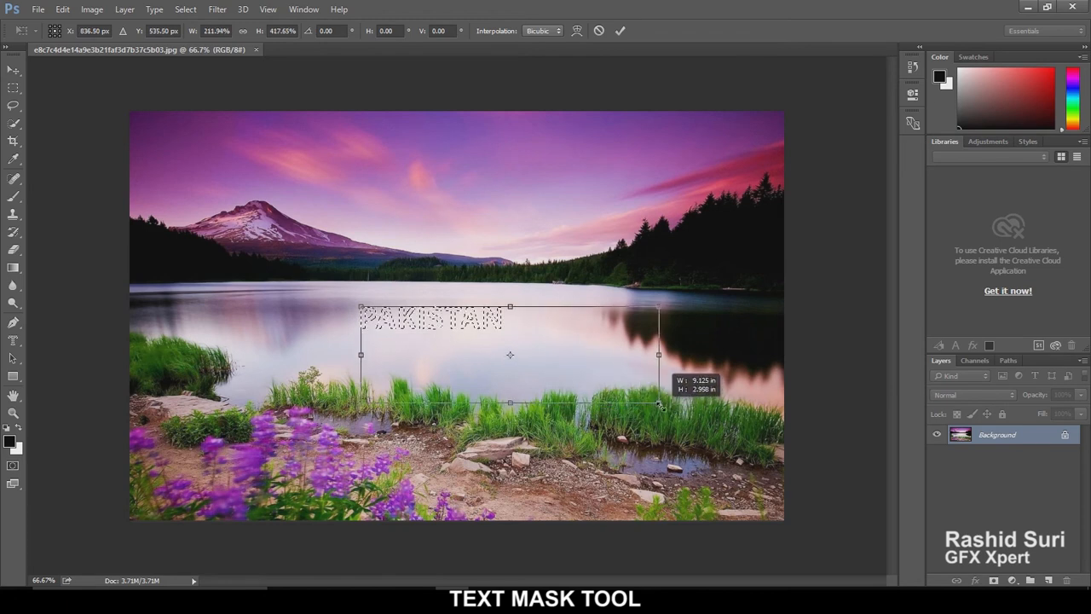
pyautogui.moveTo(525, 398); pyautogui.dragTo(454, 311)
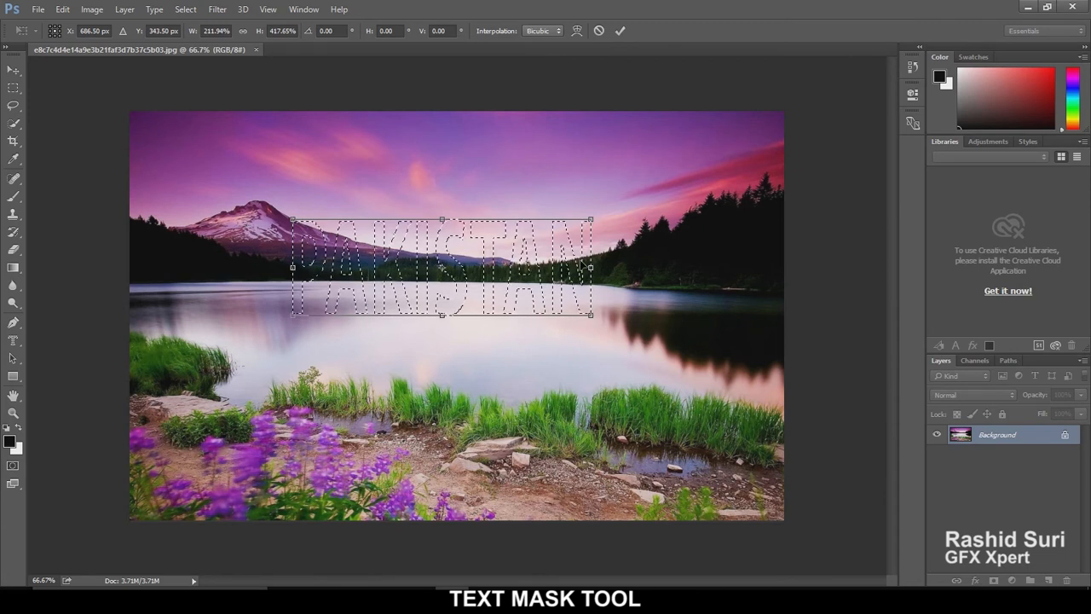
pyautogui.moveTo(591, 314); pyautogui.dragTo(670, 340)
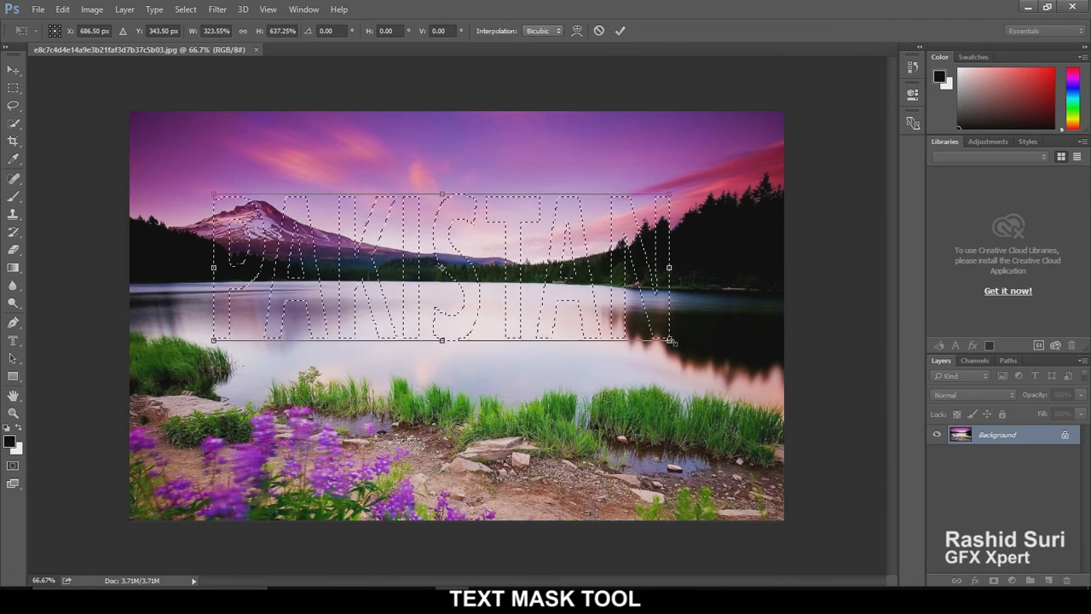
pyautogui.moveTo(513, 313); pyautogui.dragTo(517, 339)
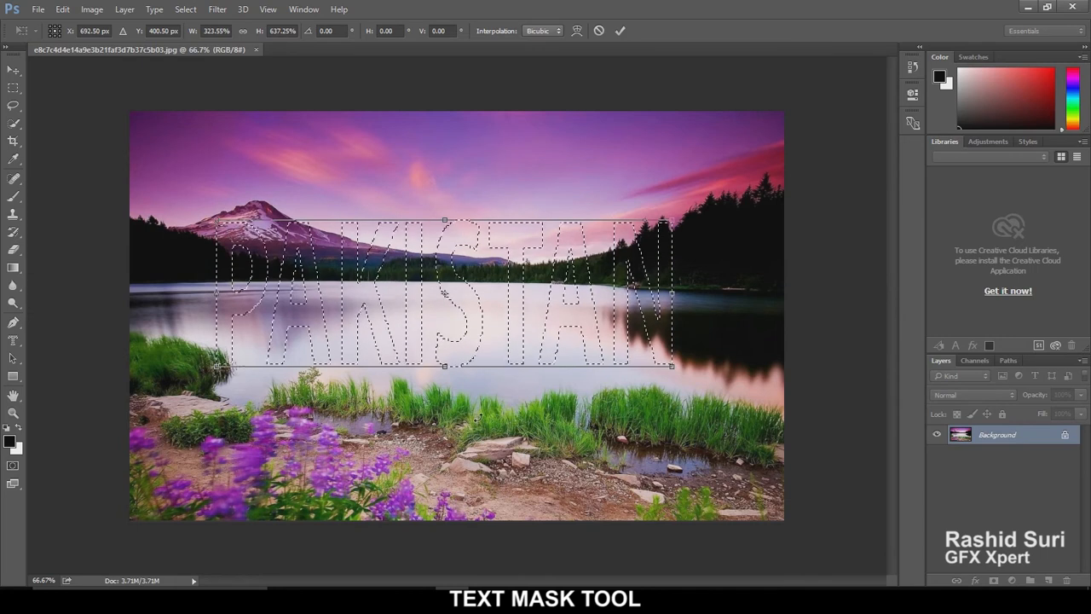
# - Custom-warp the text selection by bending its upper edge into a wave and bulging its lower edge downward
pyautogui.click(575, 32)
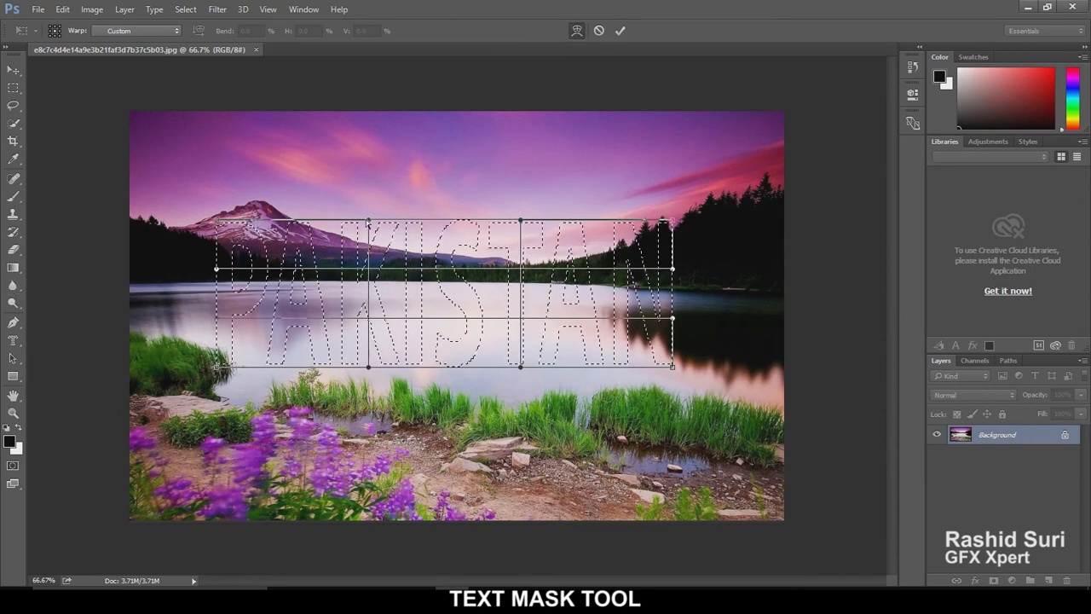
pyautogui.moveTo(367, 222); pyautogui.dragTo(368, 153)
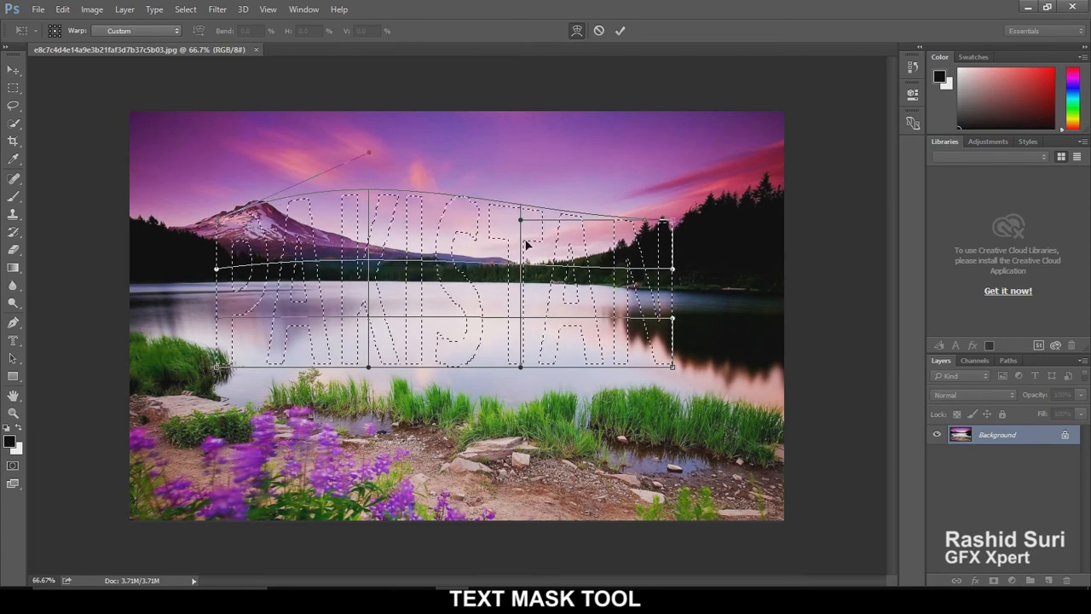
pyautogui.moveTo(520, 220); pyautogui.dragTo(512, 272)
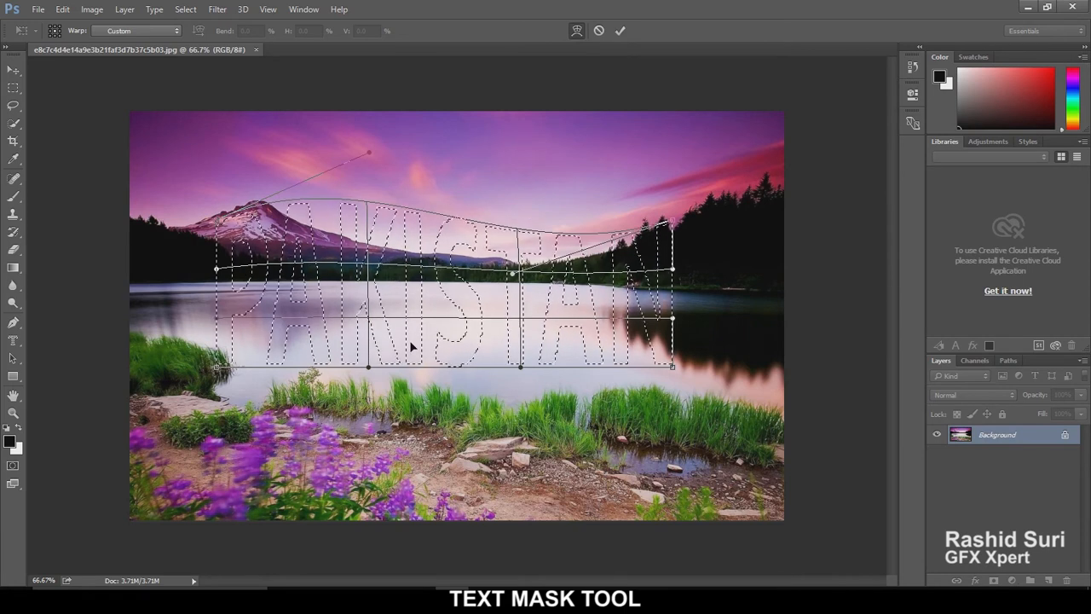
pyautogui.moveTo(369, 367); pyautogui.dragTo(358, 441)
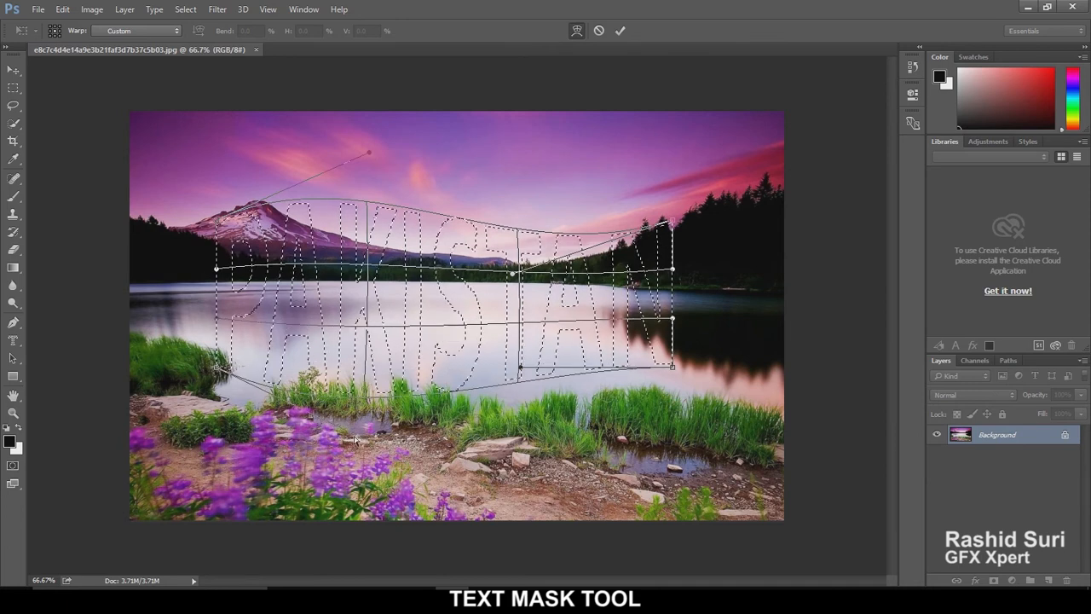
# - Apply the Arc Lower warp to the text selection with a bend of 23.8%
pyautogui.click(132, 31)
pyautogui.click(117, 89)
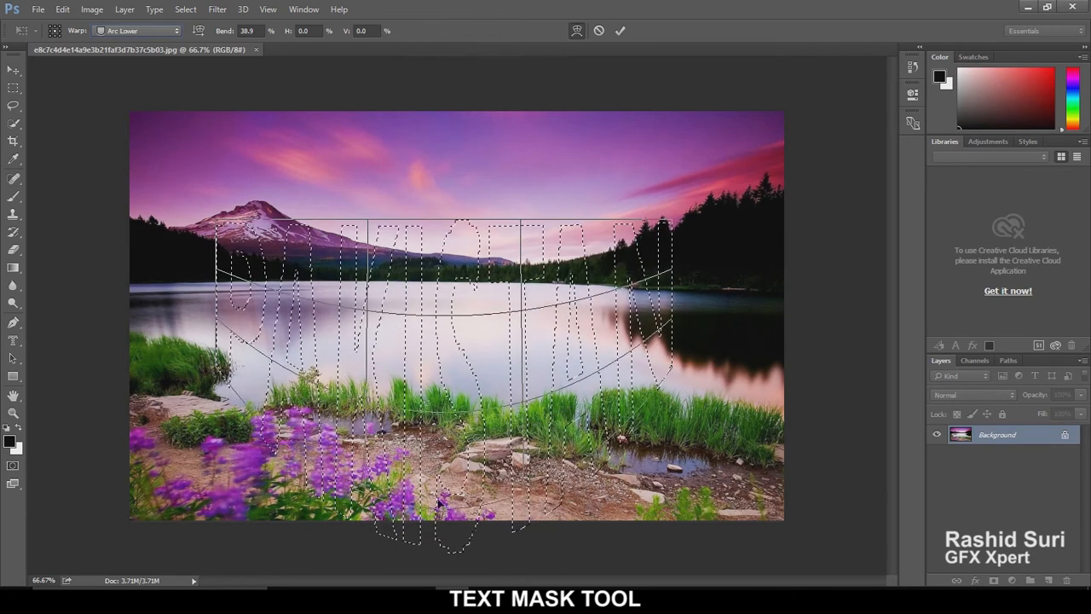
pyautogui.moveTo(439, 503); pyautogui.dragTo(439, 451)
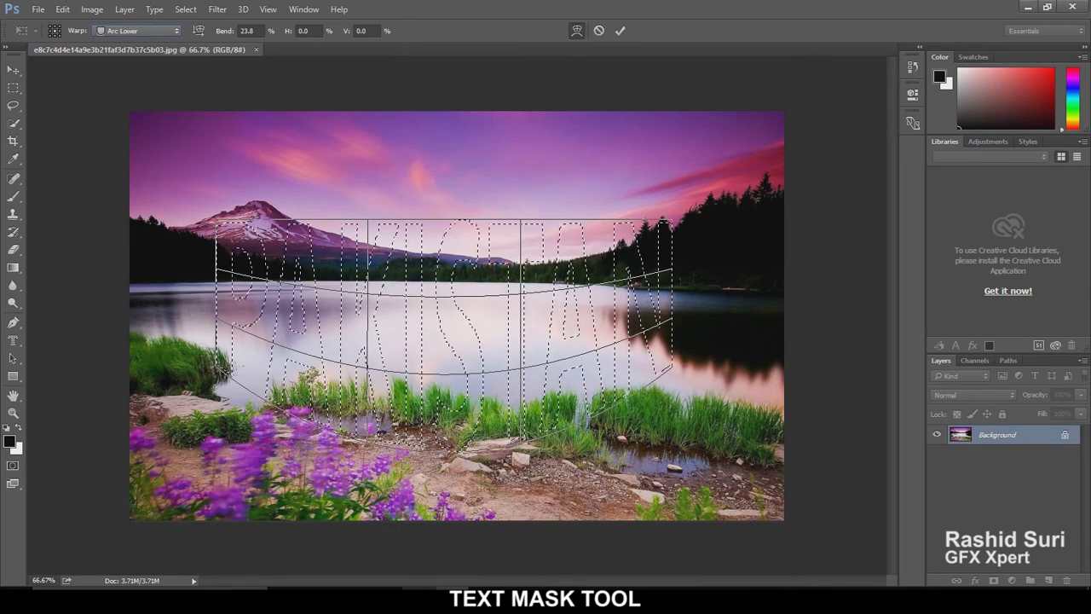
# - Change the selection's warp style to Arc Upper and commit the transformation
pyautogui.click(162, 30)
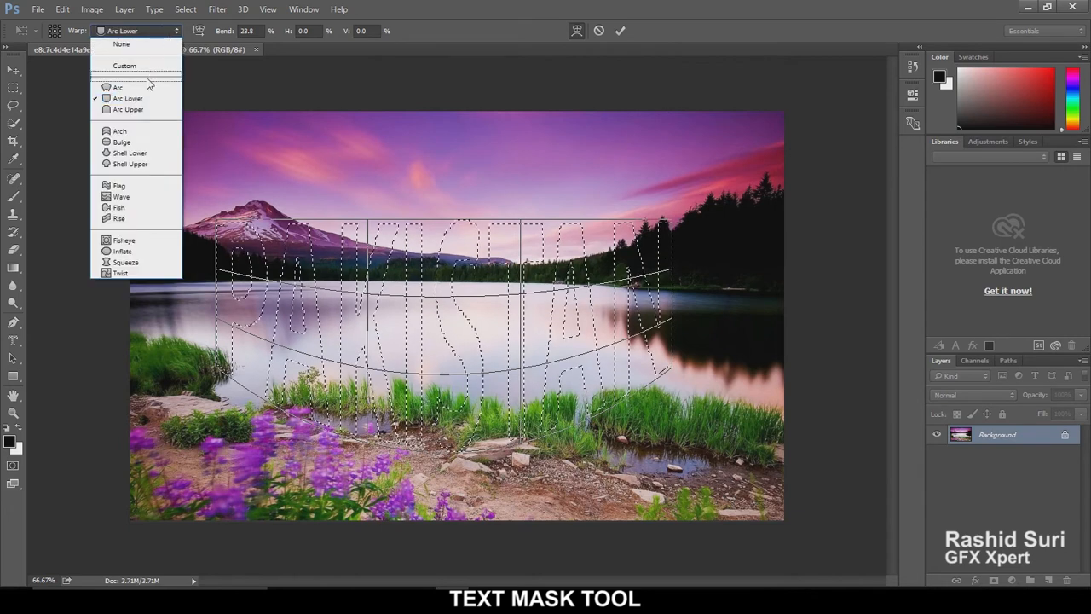
pyautogui.click(145, 109)
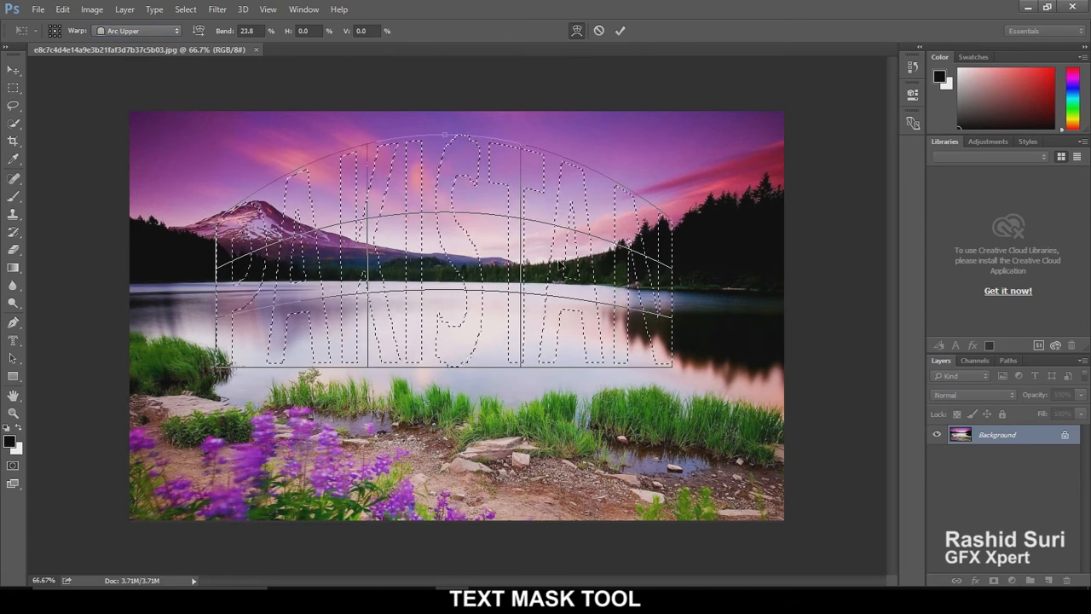
pyautogui.press('Return')
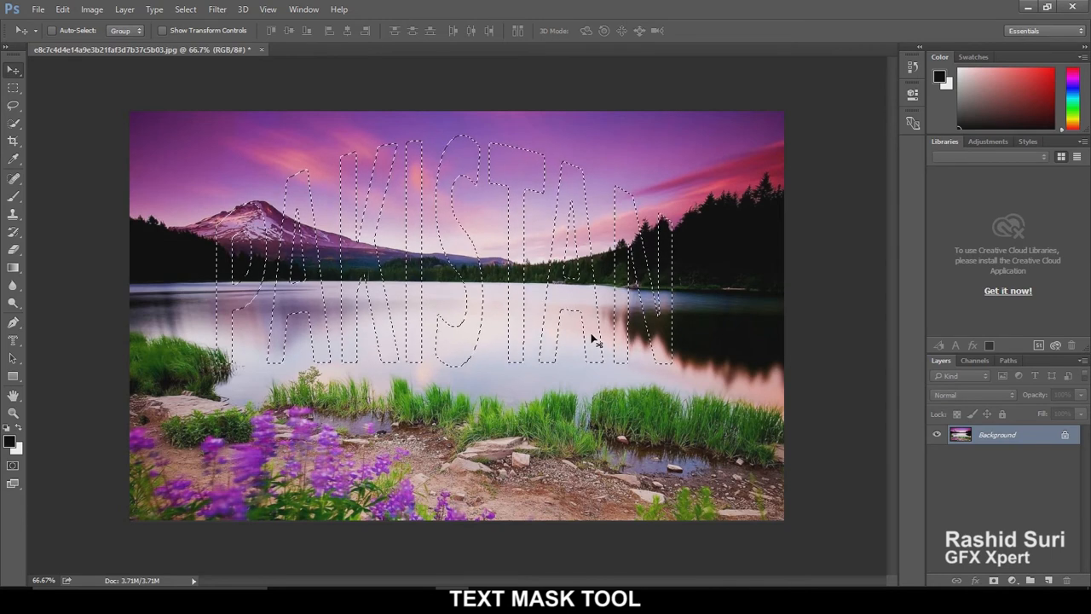
# - Try moving the warped text cutout down over the foreground and undo the move
pyautogui.moveTo(594, 313); pyautogui.dragTo(639, 440)
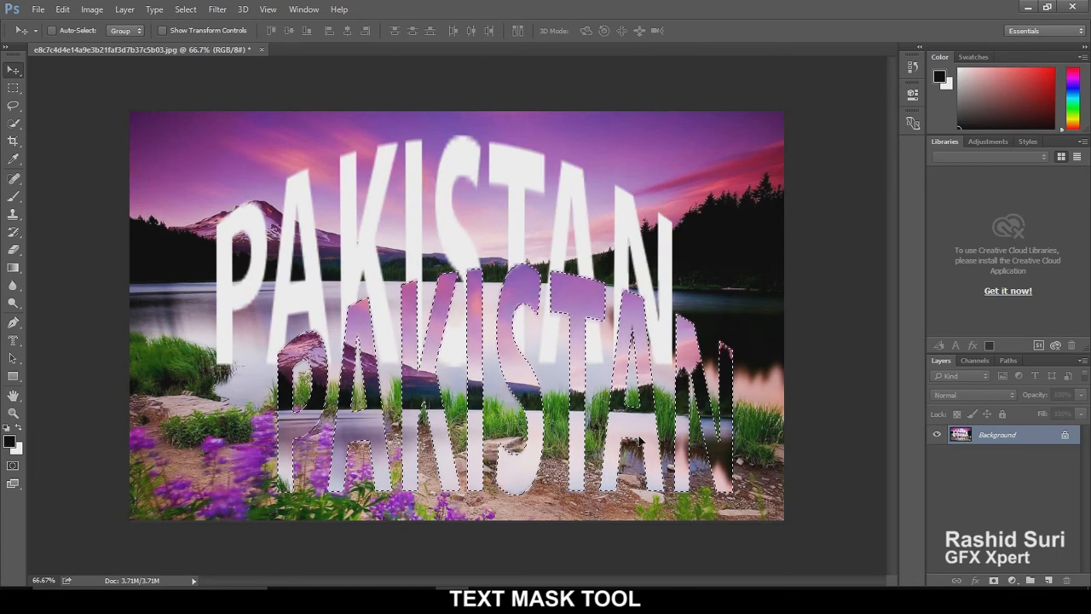
pyautogui.hotkey('ctrl', 'z')
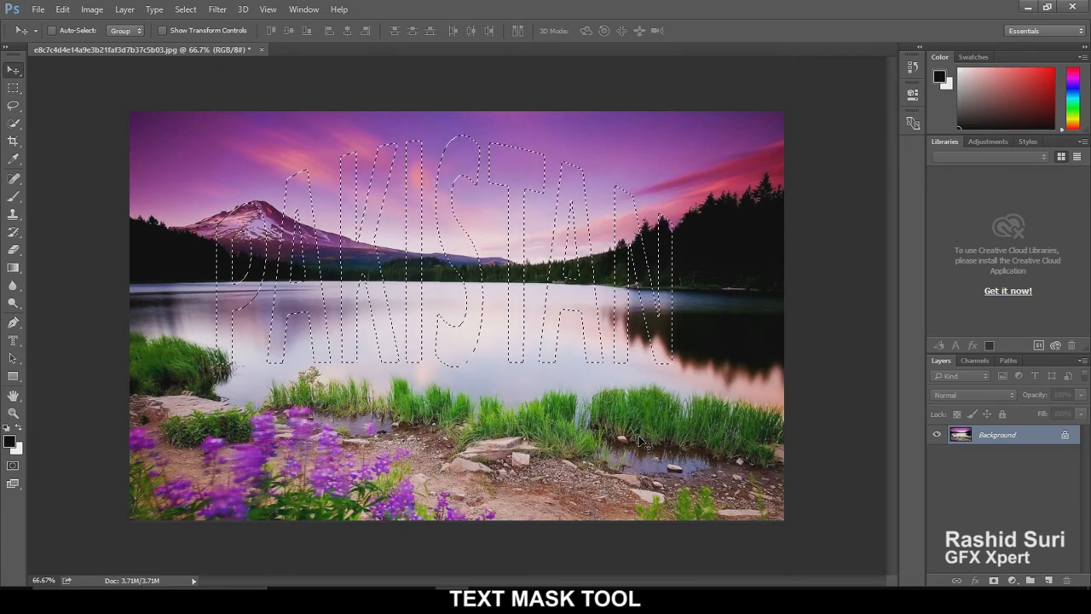
# - Copy the selected text area to a new layer and toggle the Background's visibility to check the cutout
pyautogui.hotkey('ctrl', 'j')
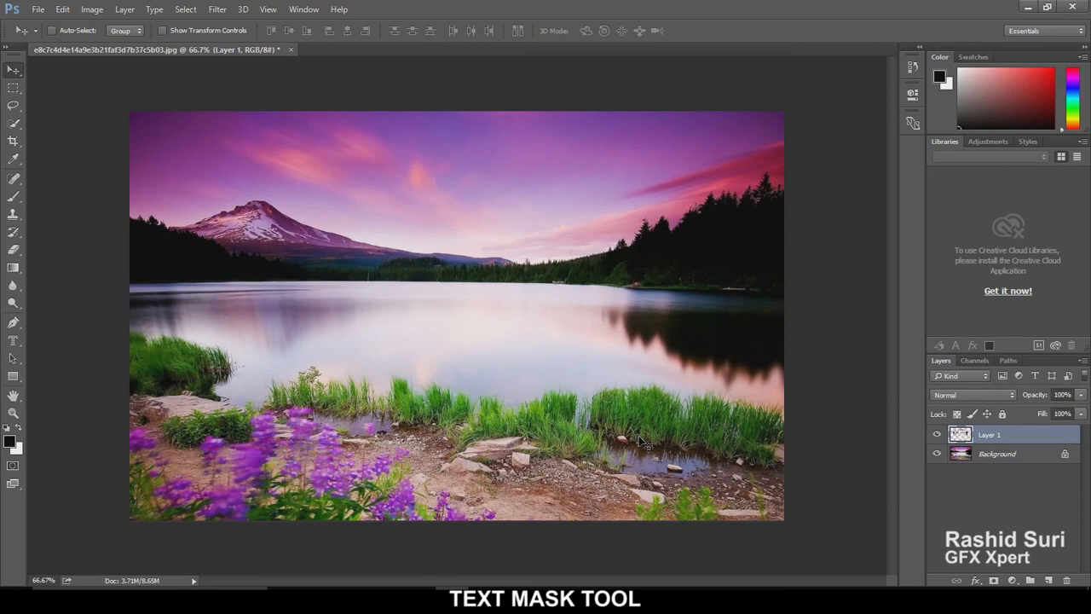
pyautogui.click(937, 454)
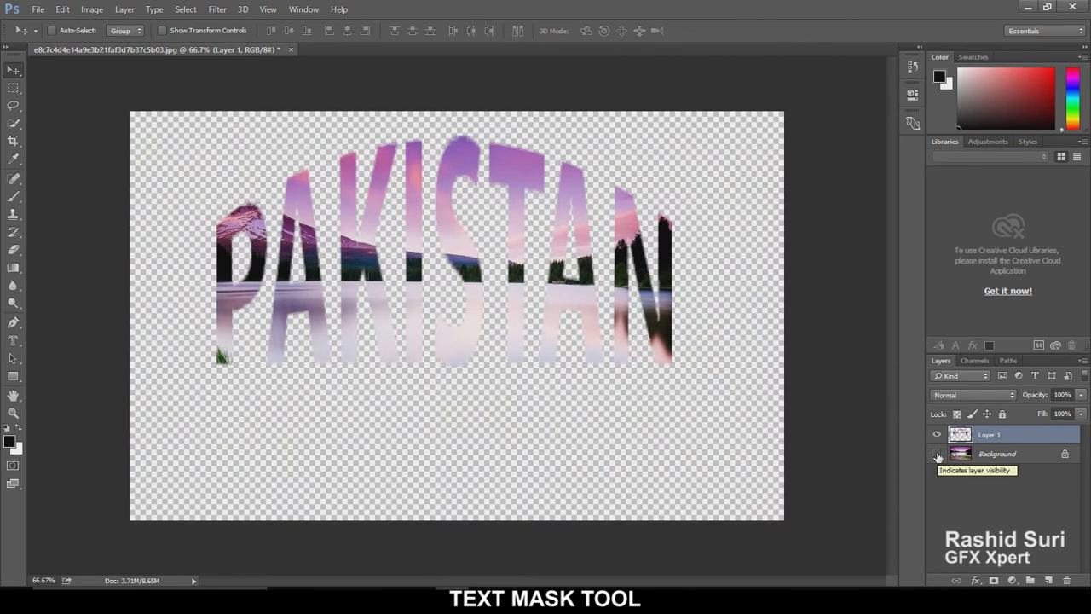
pyautogui.click(936, 454)
pyautogui.click(936, 454)
pyautogui.click(937, 454)
# - Convert the Background into the regular layer Layer 0 and add a white-filled layer beneath it
pyautogui.doubleClick(1044, 456)
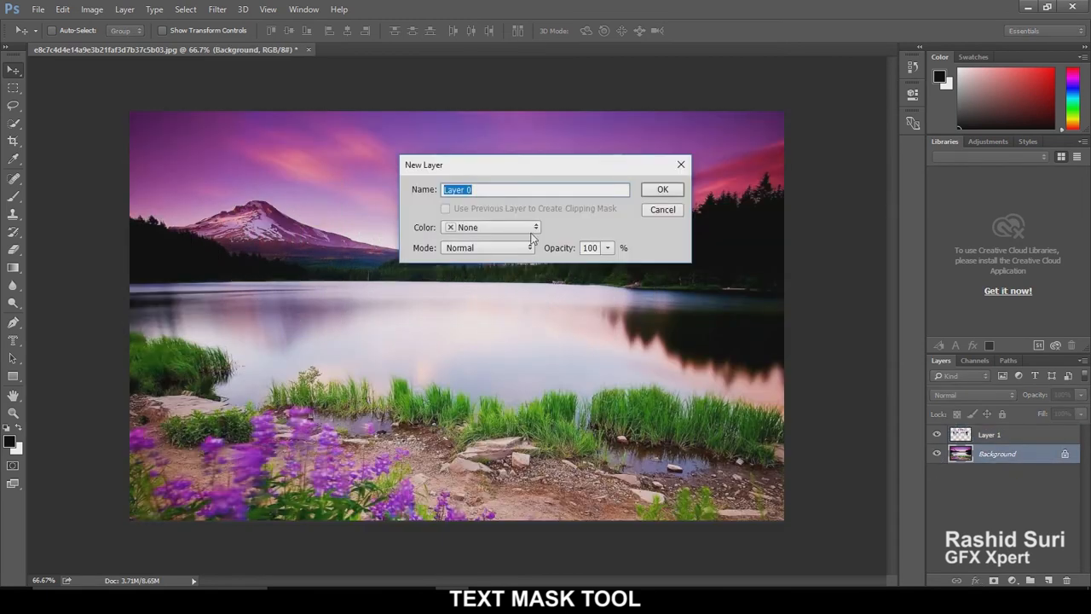
pyautogui.click(656, 193)
pyautogui.keyDown('ctrl'); pyautogui.click(1049, 581); pyautogui.keyUp('ctrl')
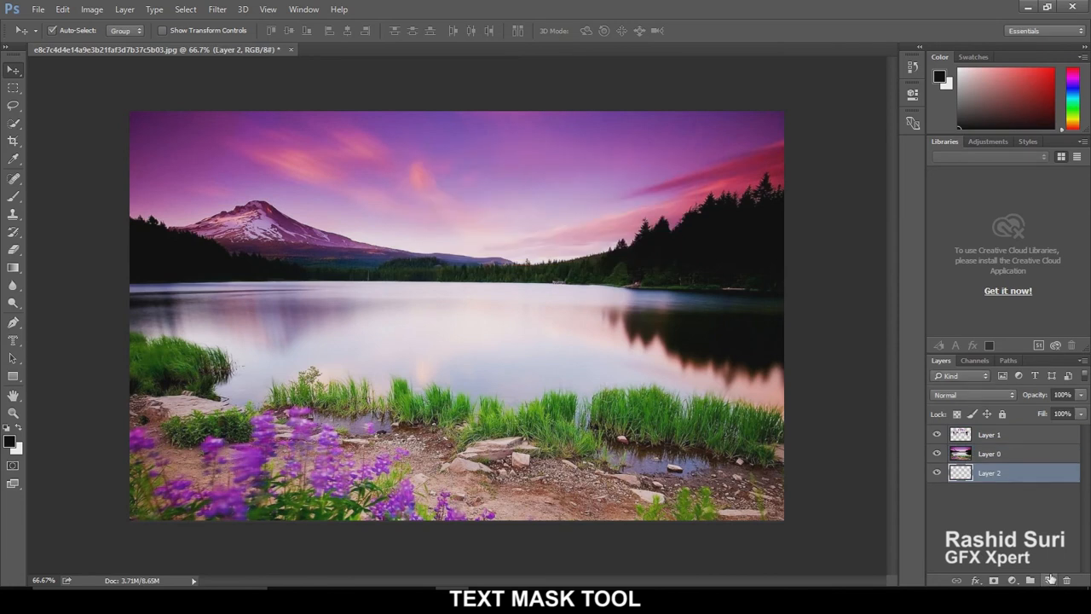
# - Reduce the opacity of Layer 0 to 11%
pyautogui.click(1008, 457)
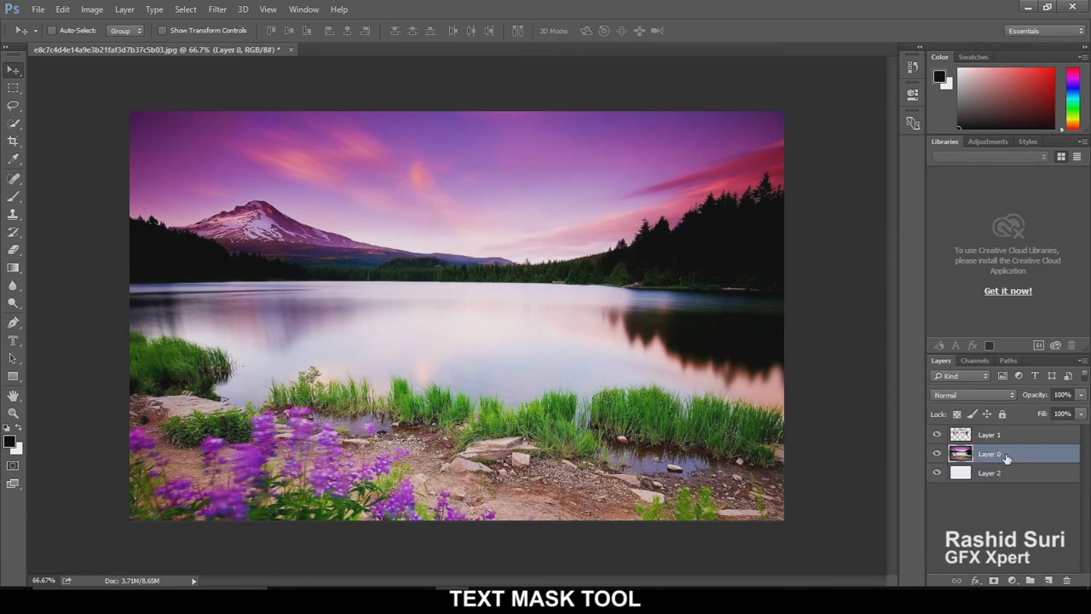
pyautogui.click(1081, 395)
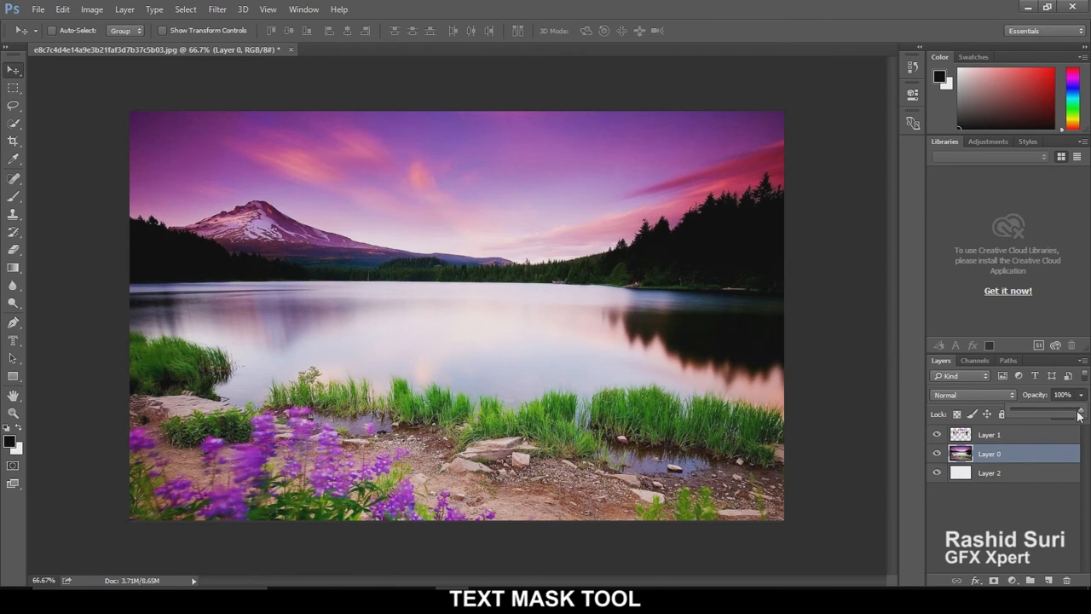
pyautogui.moveTo(1044, 408); pyautogui.dragTo(1014, 415)
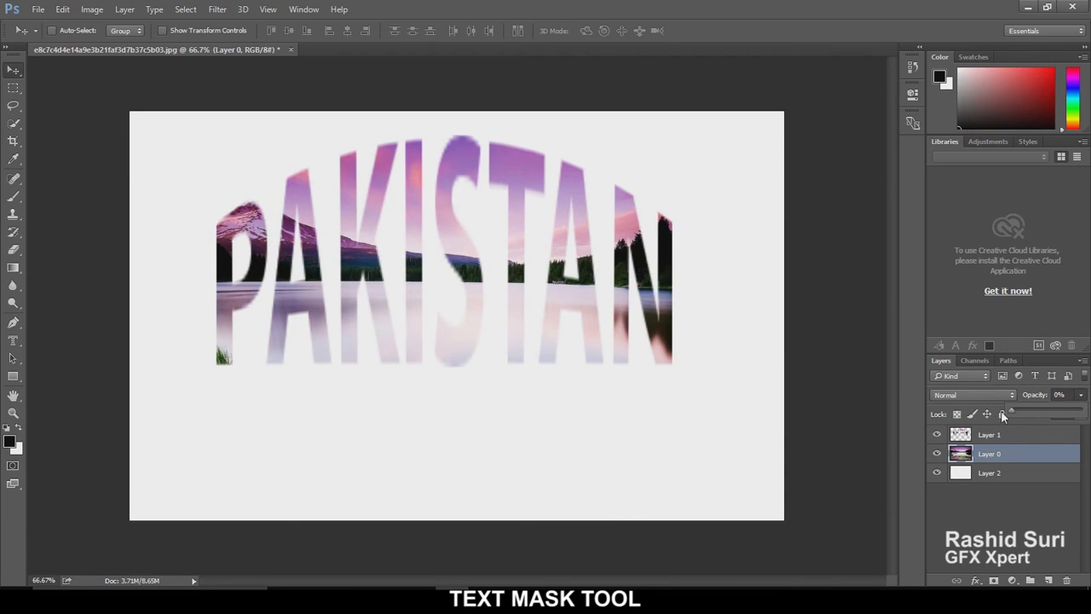
pyautogui.moveTo(1011, 409); pyautogui.dragTo(1020, 411)
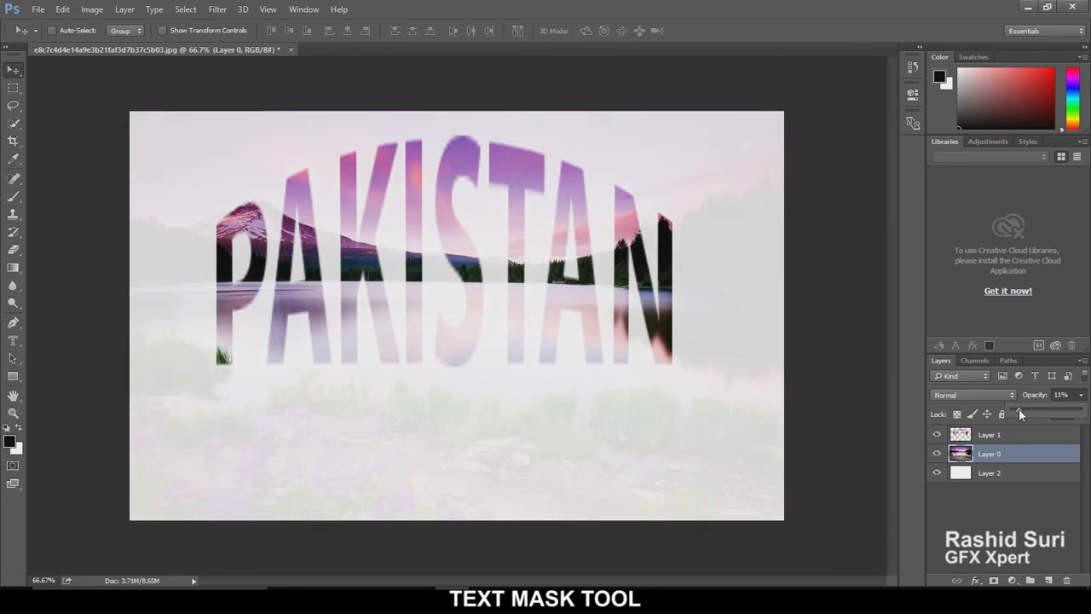
pyautogui.click(976, 581)
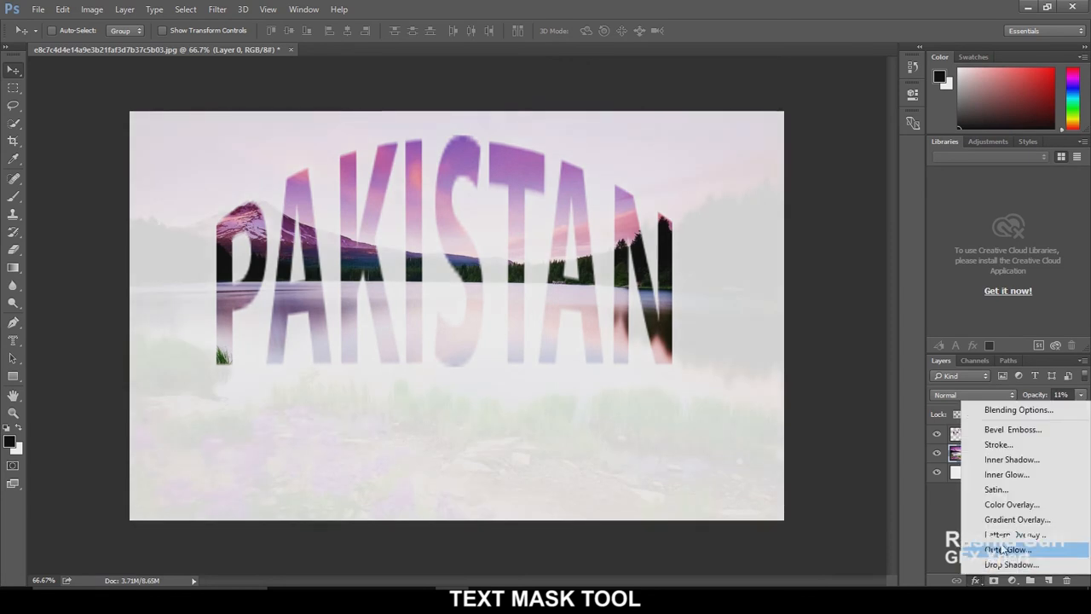
pyautogui.click(1018, 434)
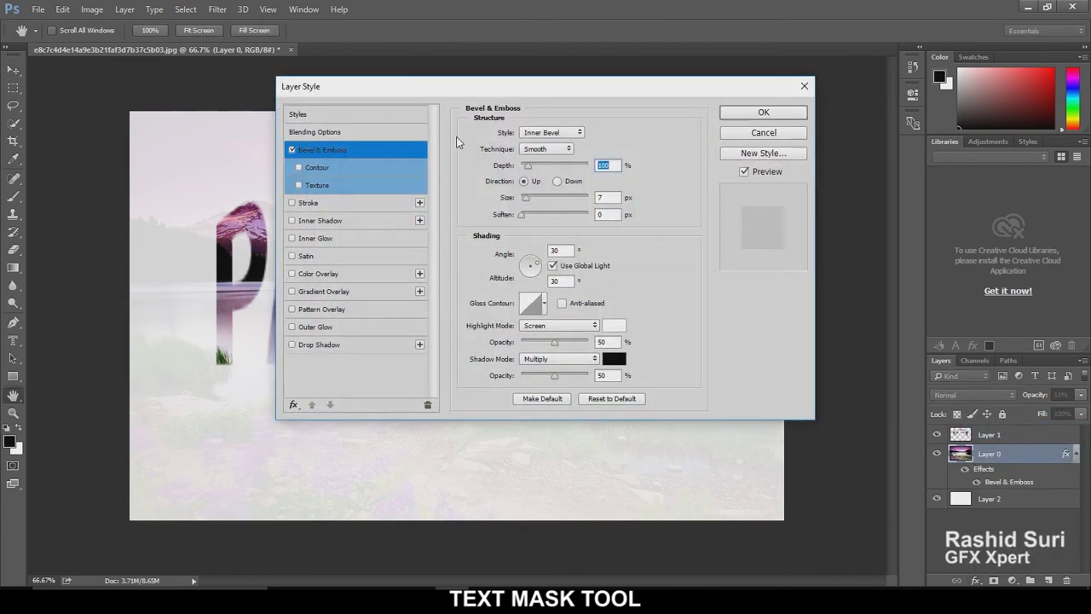
pyautogui.moveTo(487, 95); pyautogui.dragTo(721, 208)
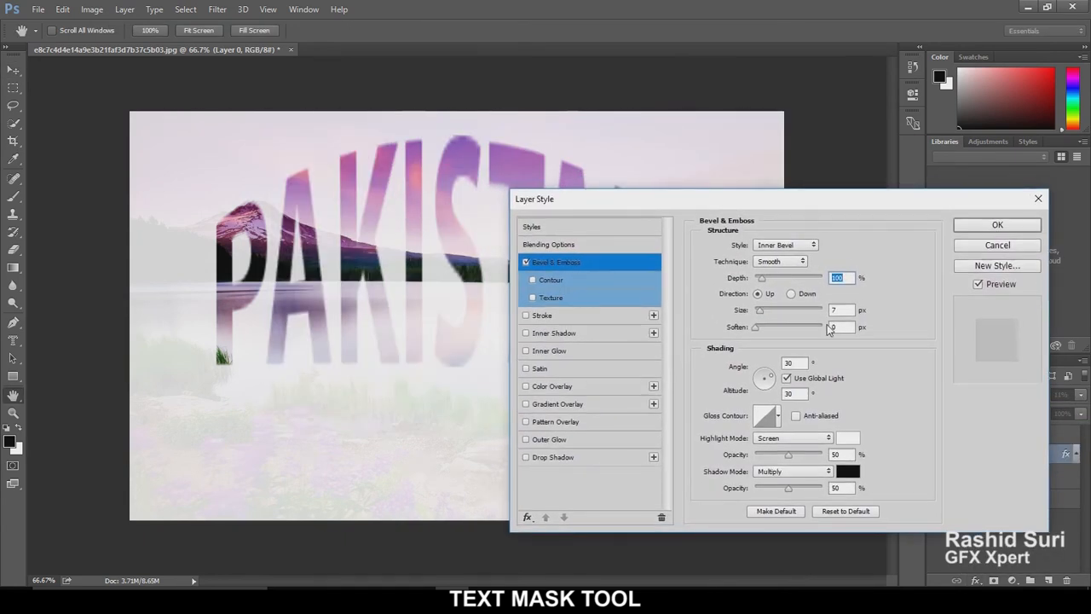
pyautogui.moveTo(826, 198); pyautogui.dragTo(672, 197)
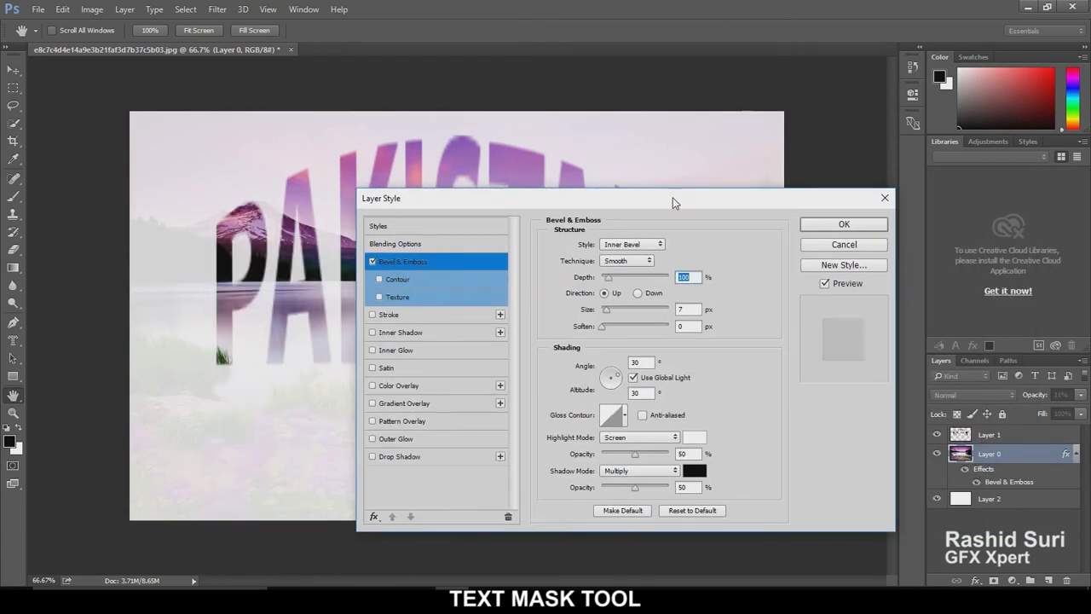
pyautogui.click(854, 246)
pyautogui.click(1028, 436)
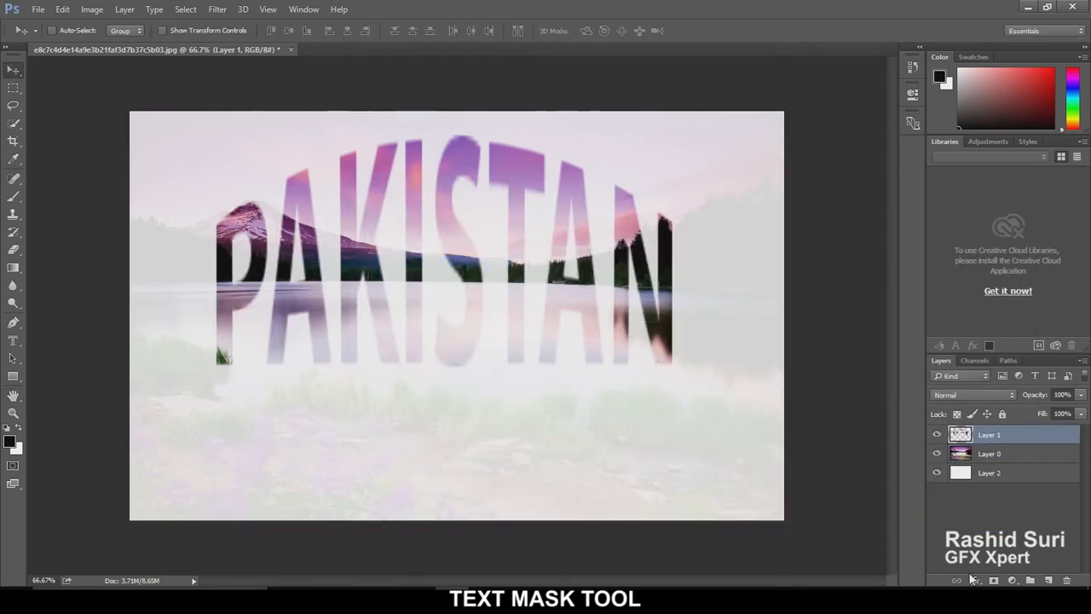
# - Raise the opacity of Layer 0 back to 100%
pyautogui.click(974, 457)
pyautogui.click(1082, 394)
pyautogui.moveTo(1023, 415); pyautogui.dragTo(1059, 413)
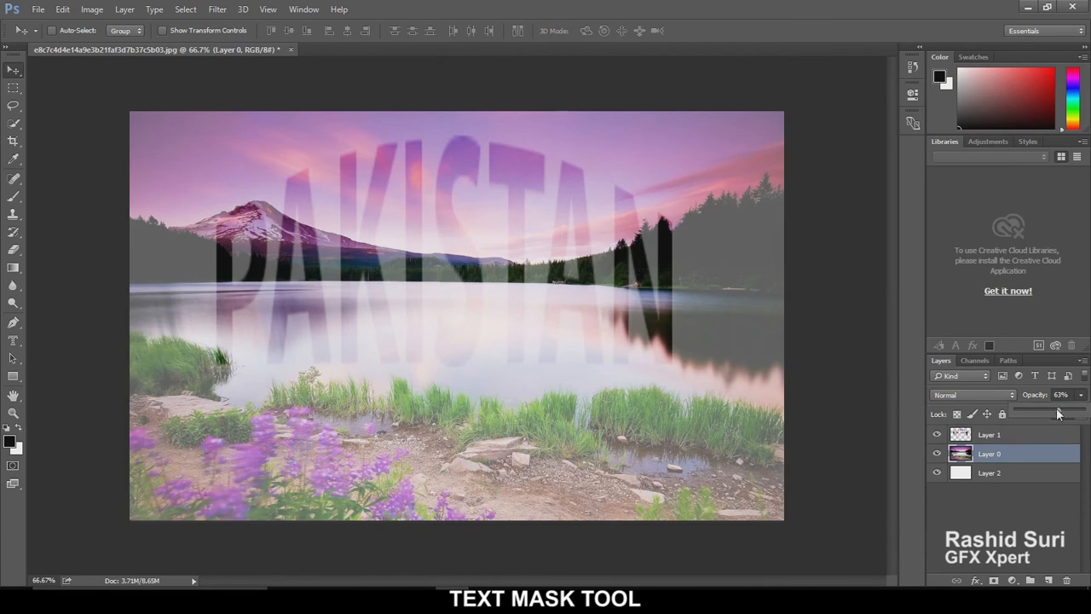
pyautogui.moveTo(1058, 414); pyautogui.dragTo(1086, 414)
# - Add a Bevel & Emboss effect to Layer 1 with 307% depth, 4 px size and 3 px soften
pyautogui.click(995, 435)
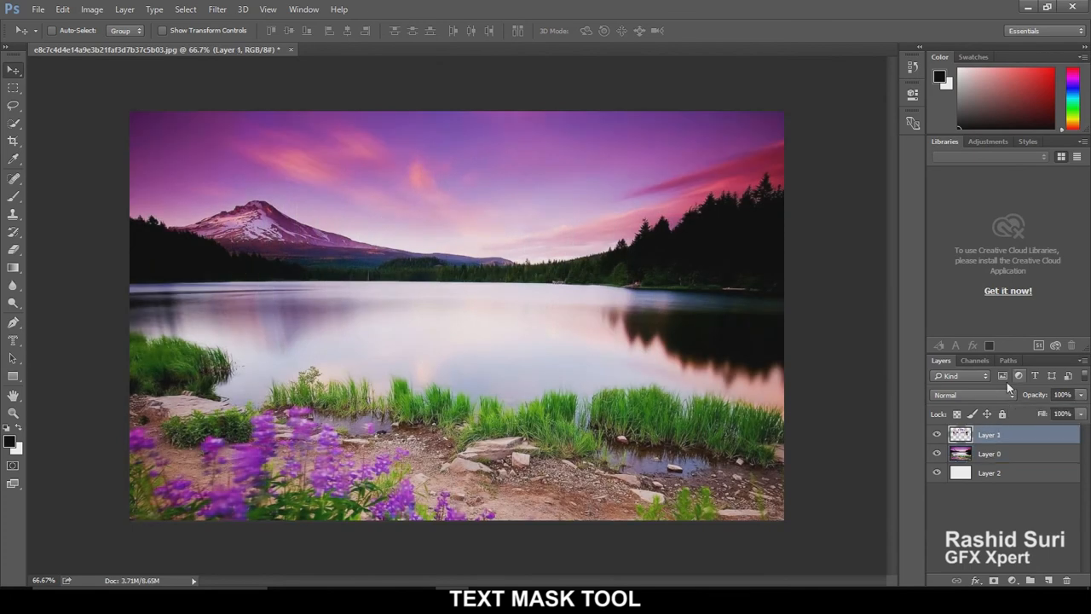
pyautogui.click(976, 580)
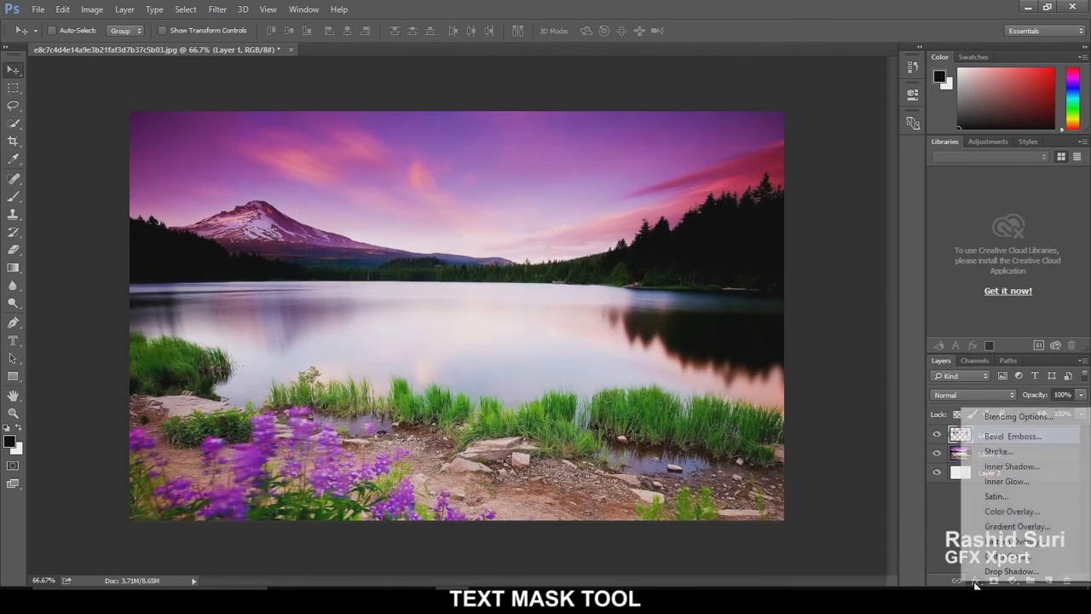
pyautogui.click(995, 435)
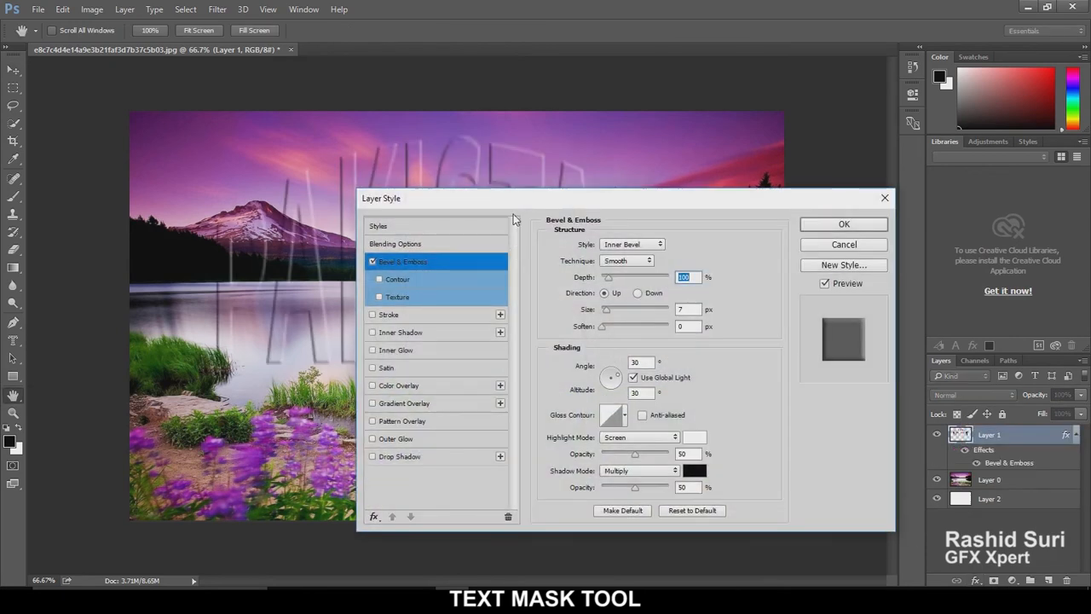
pyautogui.moveTo(530, 201); pyautogui.dragTo(745, 269)
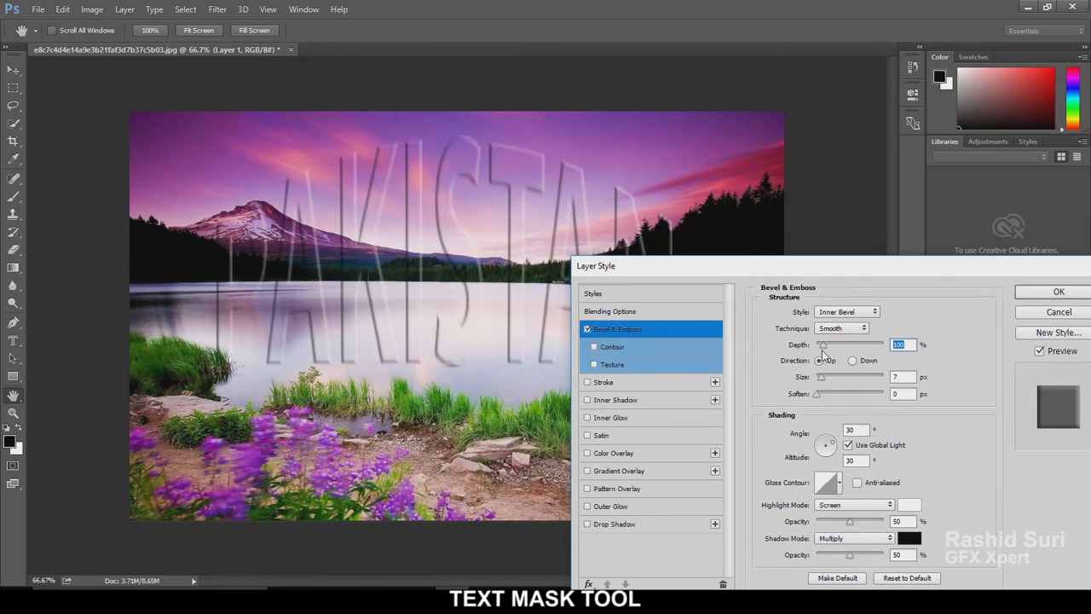
pyautogui.moveTo(823, 345); pyautogui.dragTo(829, 395)
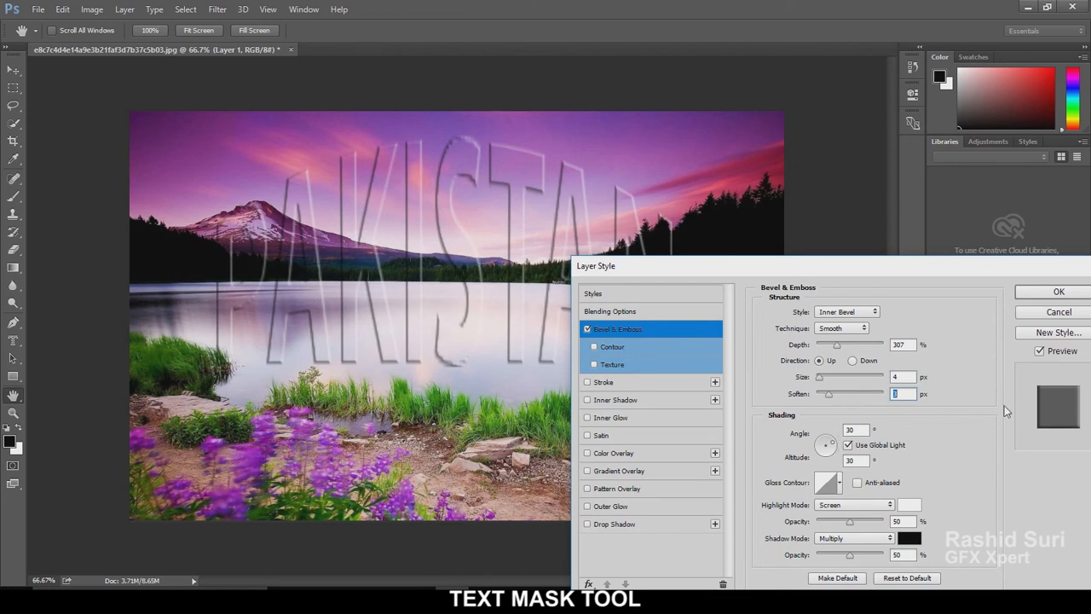
# - Set the bevel's highlight mode to Normal, move its light source toward the centre of the angle dial, and apply the layer style
pyautogui.click(848, 504)
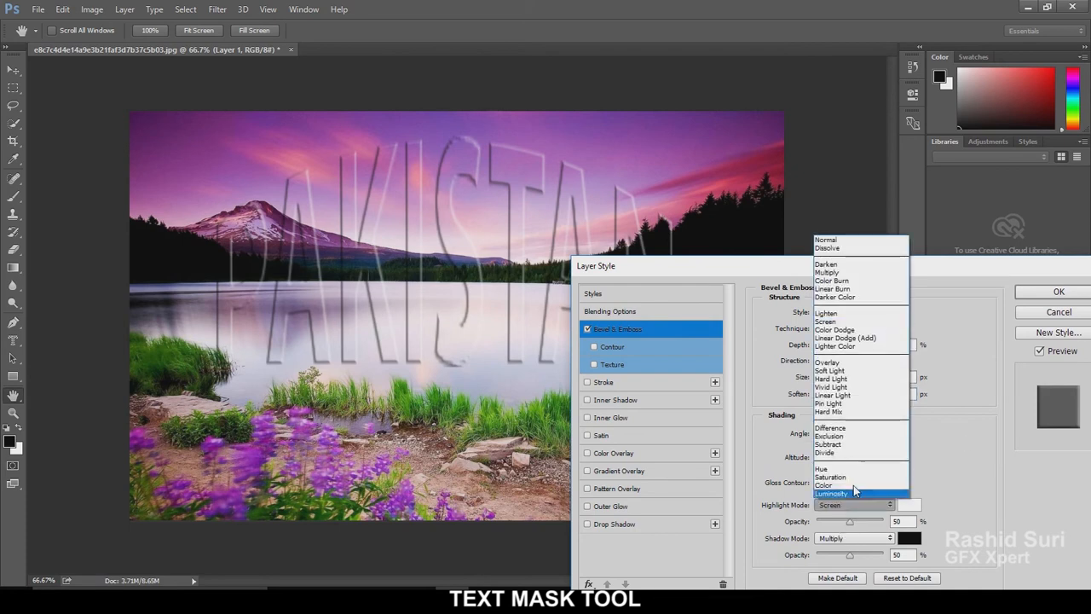
pyautogui.click(863, 241)
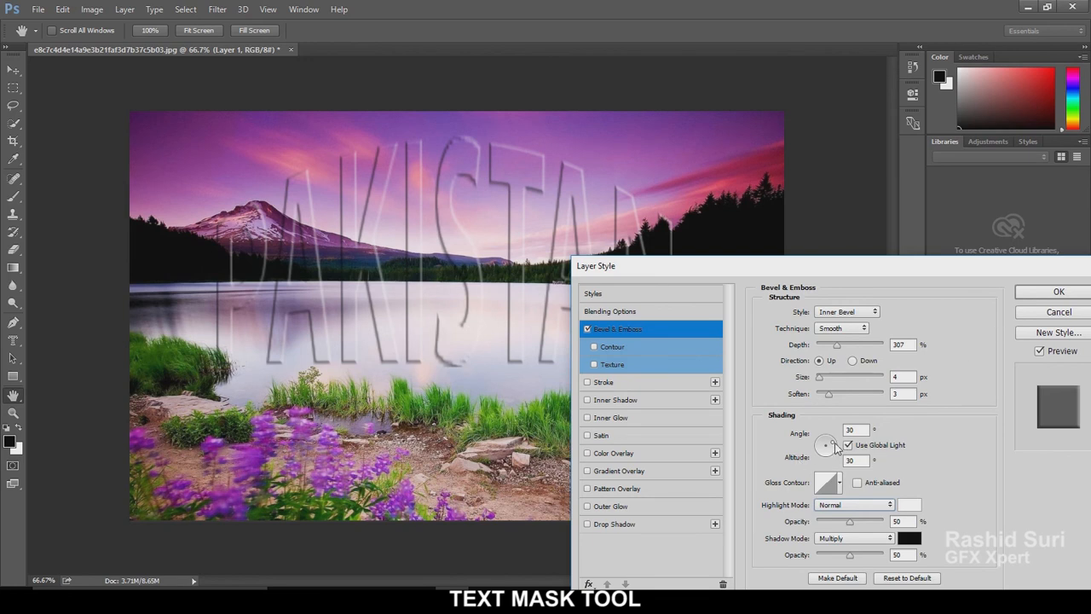
pyautogui.moveTo(834, 443)
pyautogui.mouseDown()
pyautogui.moveTo(822, 440)
pyautogui.moveTo(849, 445)
pyautogui.moveTo(827, 443)
pyautogui.mouseUp()
pyautogui.click(1058, 293)
# - Reduce the opacity of Layer 0 to 41%
pyautogui.click(1001, 478)
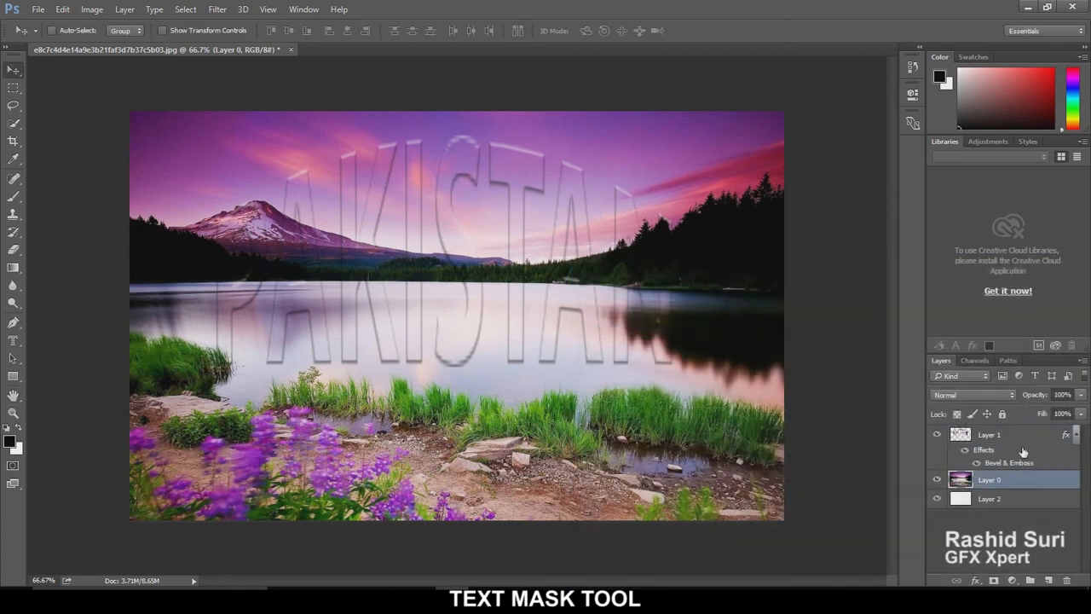
pyautogui.click(1084, 399)
pyautogui.moveTo(1080, 414); pyautogui.dragTo(1059, 413)
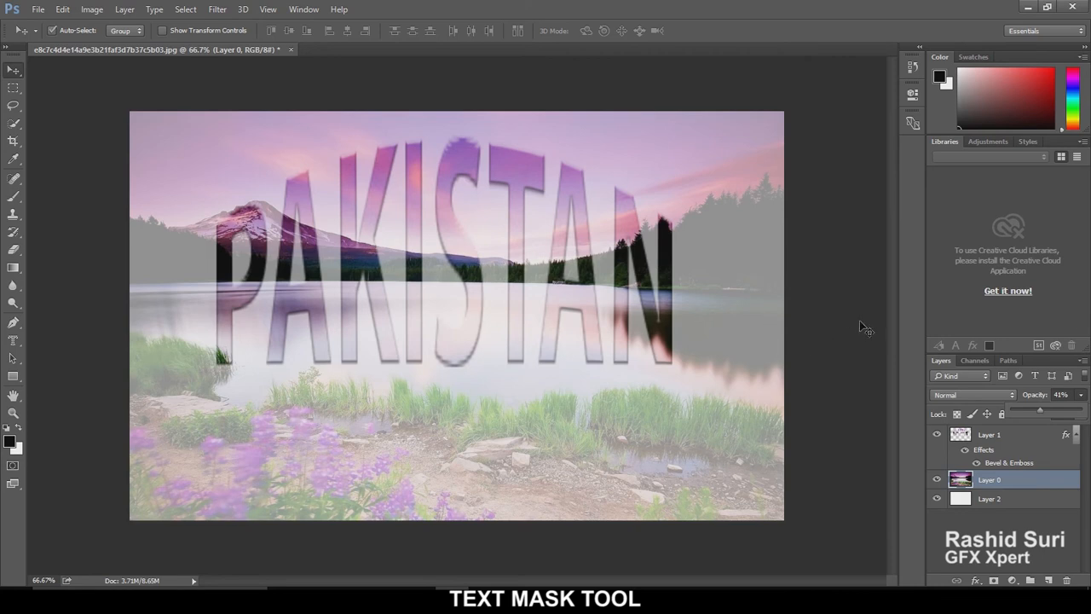
# - Hide Layer 1 and set the opacity of Layer 0 to 100%
pyautogui.click(1014, 433)
pyautogui.click(936, 434)
pyautogui.click(1000, 478)
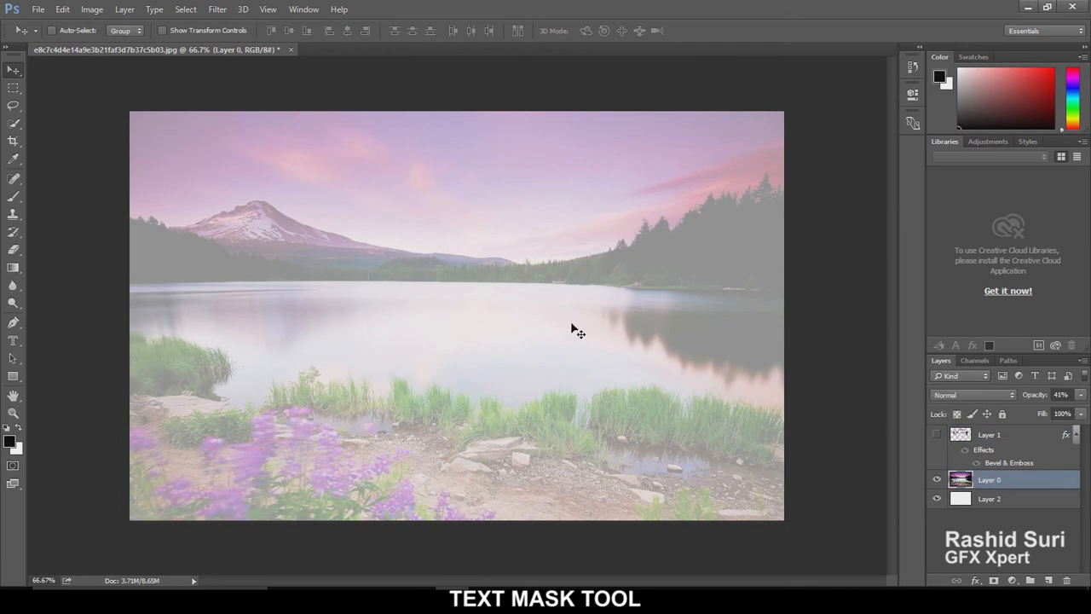
pyautogui.click(1080, 396)
pyautogui.moveTo(1044, 411); pyautogui.dragTo(1089, 410)
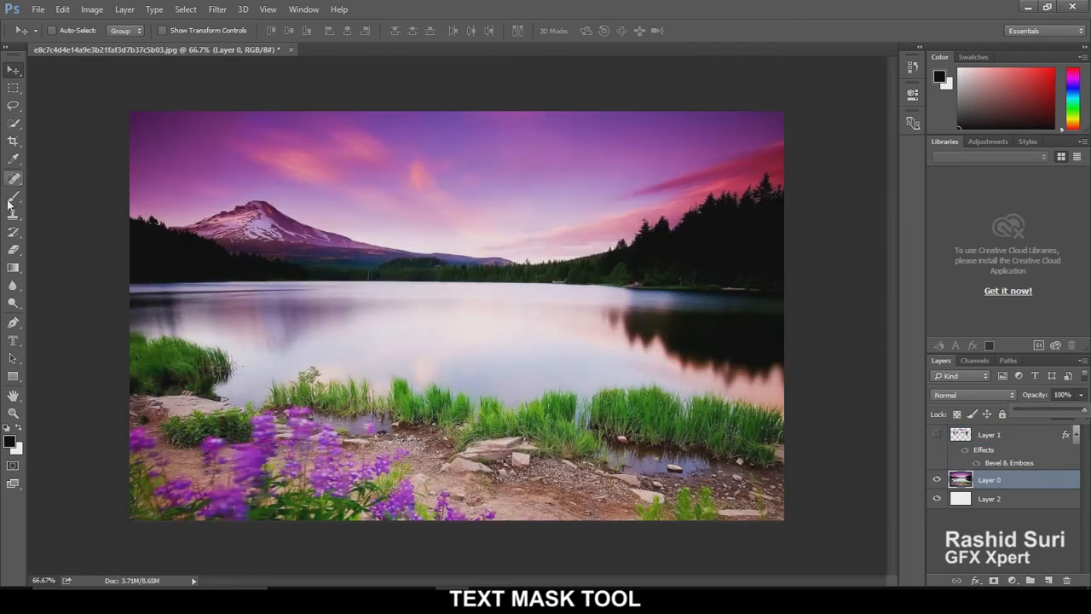
# - Add the type mask text PAKISTAN over the lake on Layer 0 and set its font size to 200 pt
pyautogui.click(13, 340)
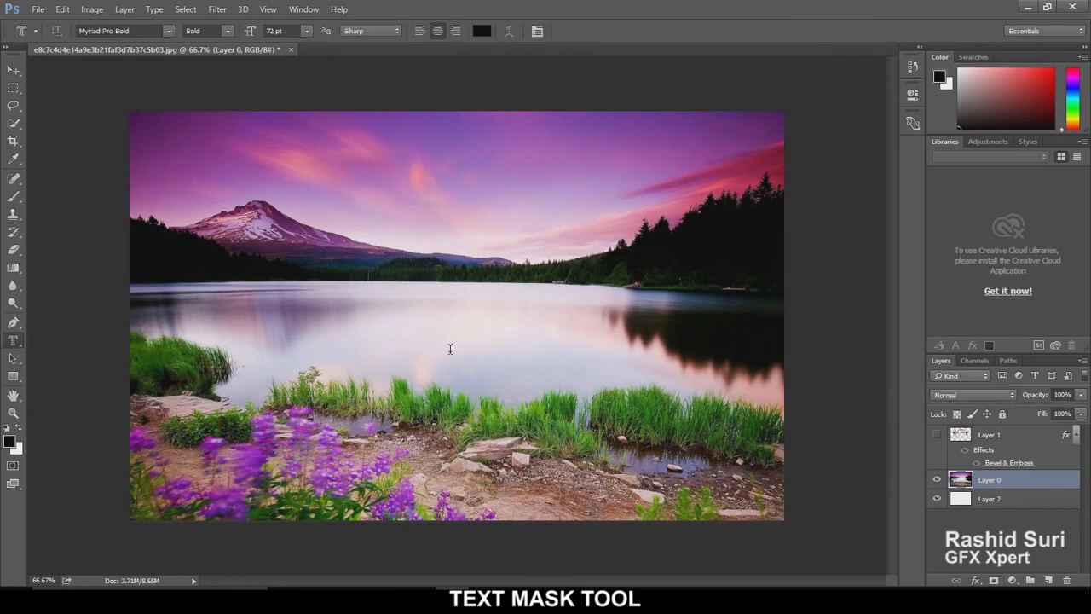
pyautogui.click(372, 377)
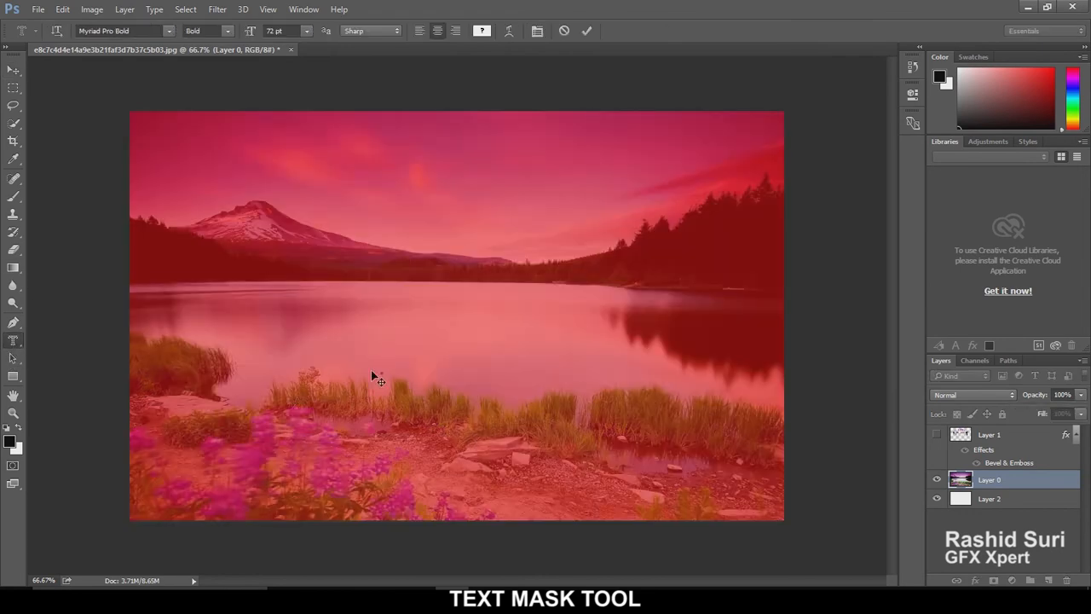
pyautogui.write('PAKISTAN')
pyautogui.hotkey('ctrl', 'a')
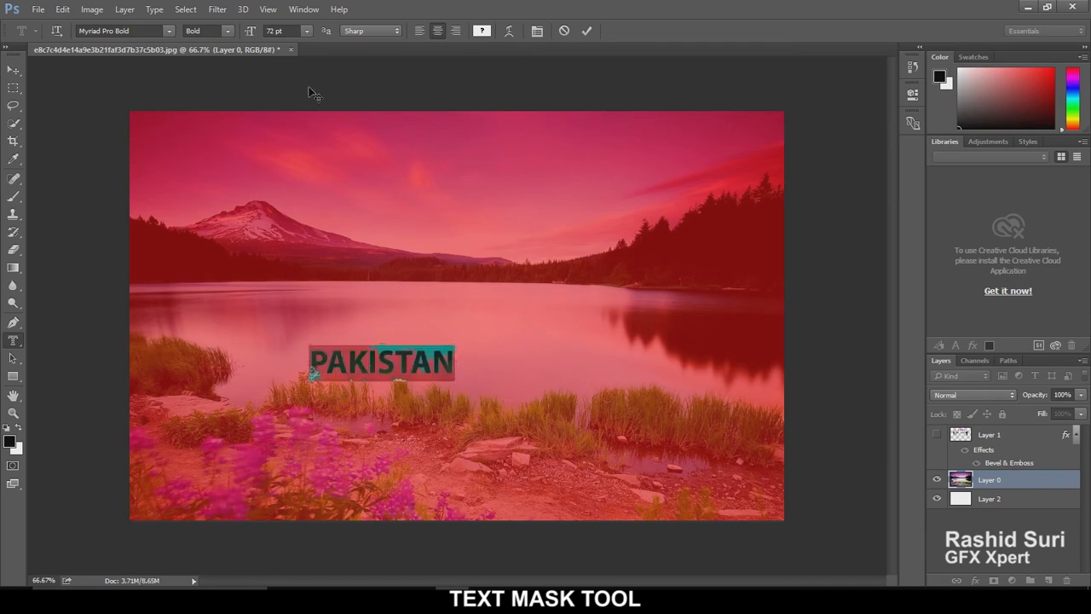
pyautogui.click(227, 32)
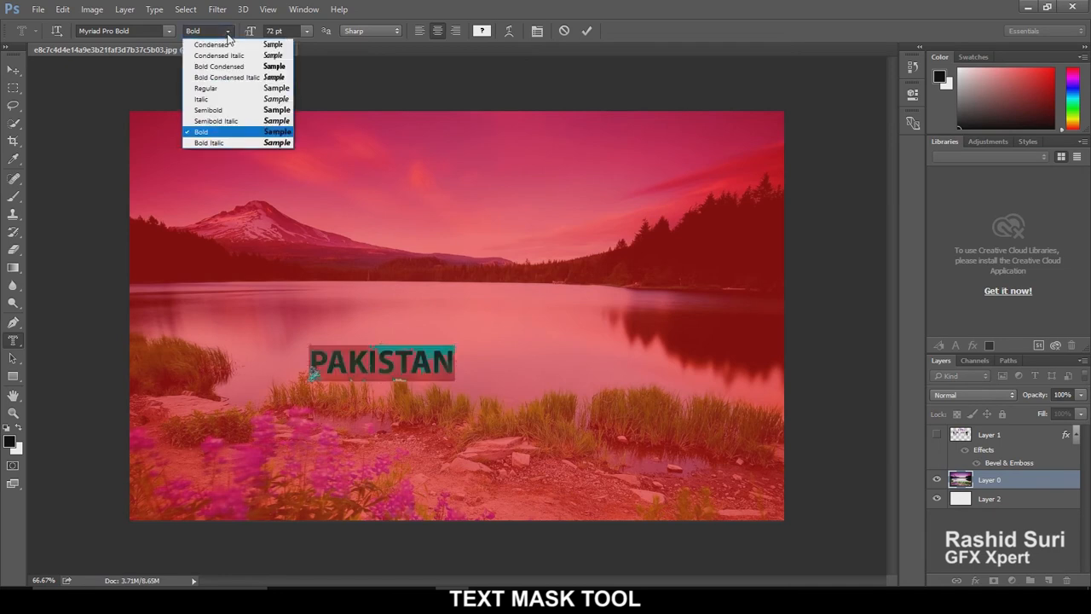
pyautogui.click(228, 33)
pyautogui.click(277, 30)
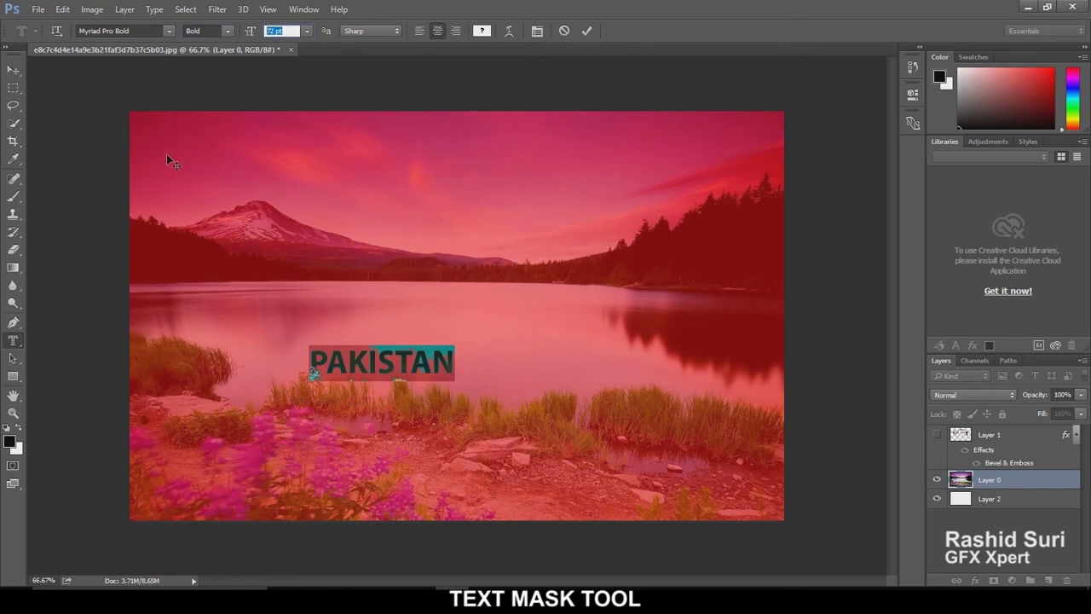
pyautogui.write('200')
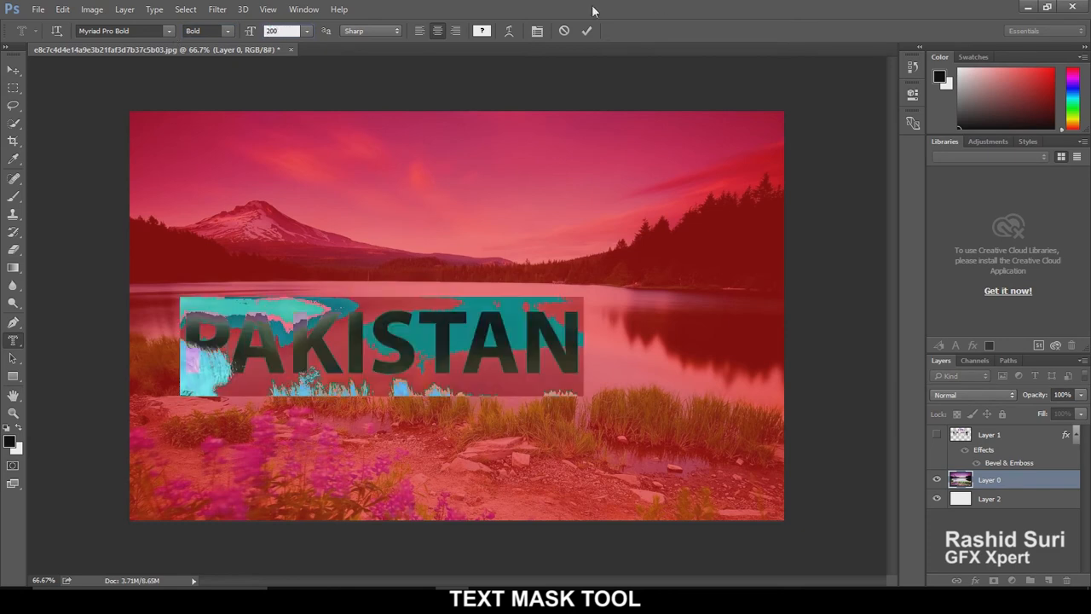
# - Try a horizontal Arc warp on the mask text with +53% bend, +100% horizontal distortion and -52% vertical distortion
pyautogui.click(510, 34)
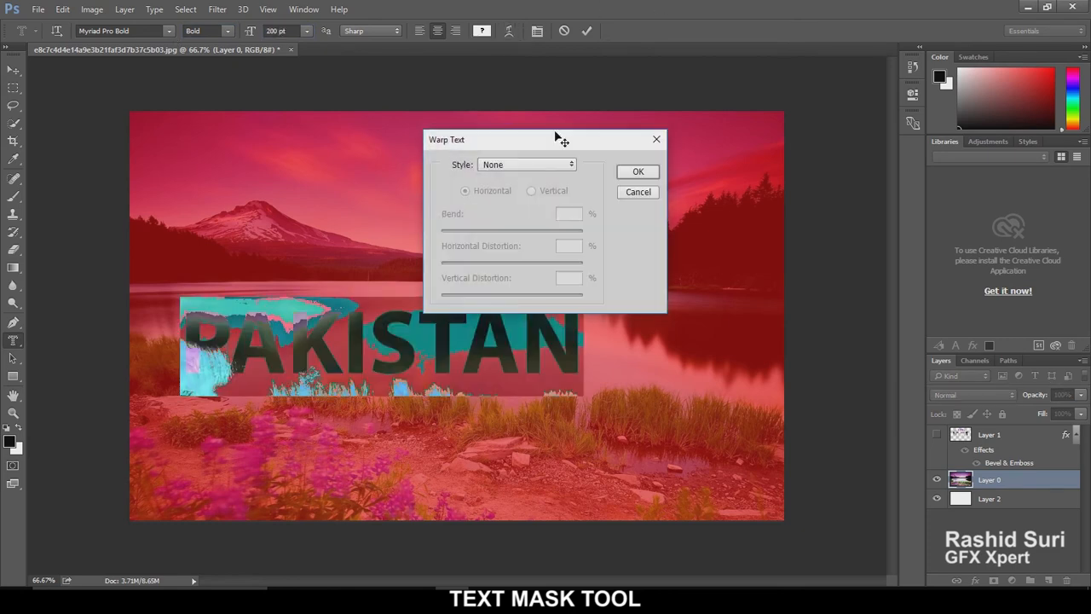
pyautogui.moveTo(561, 140); pyautogui.dragTo(755, 81)
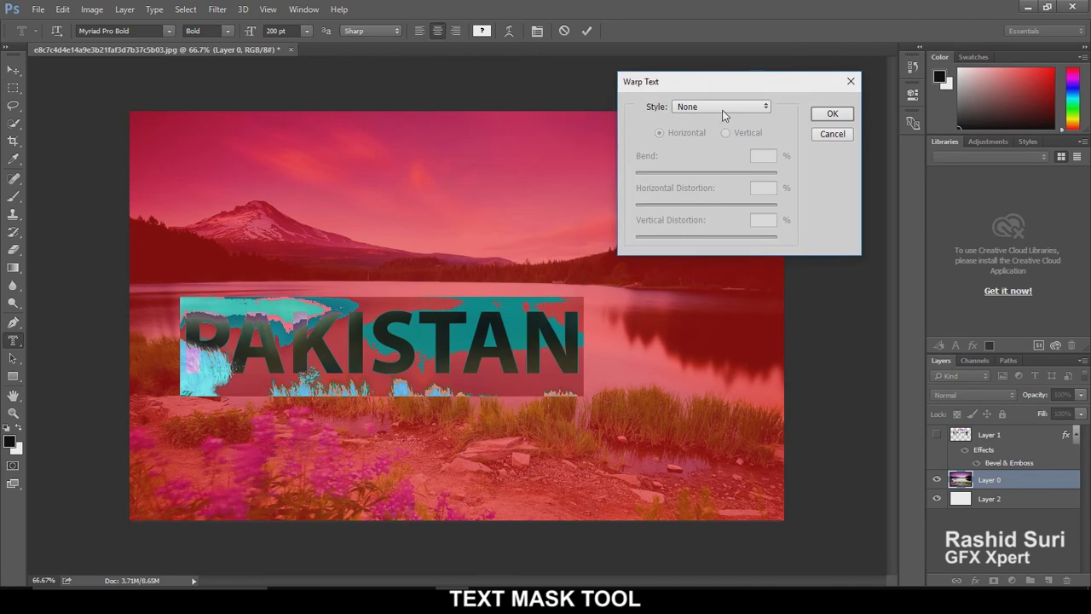
pyautogui.click(723, 110)
pyautogui.click(705, 146)
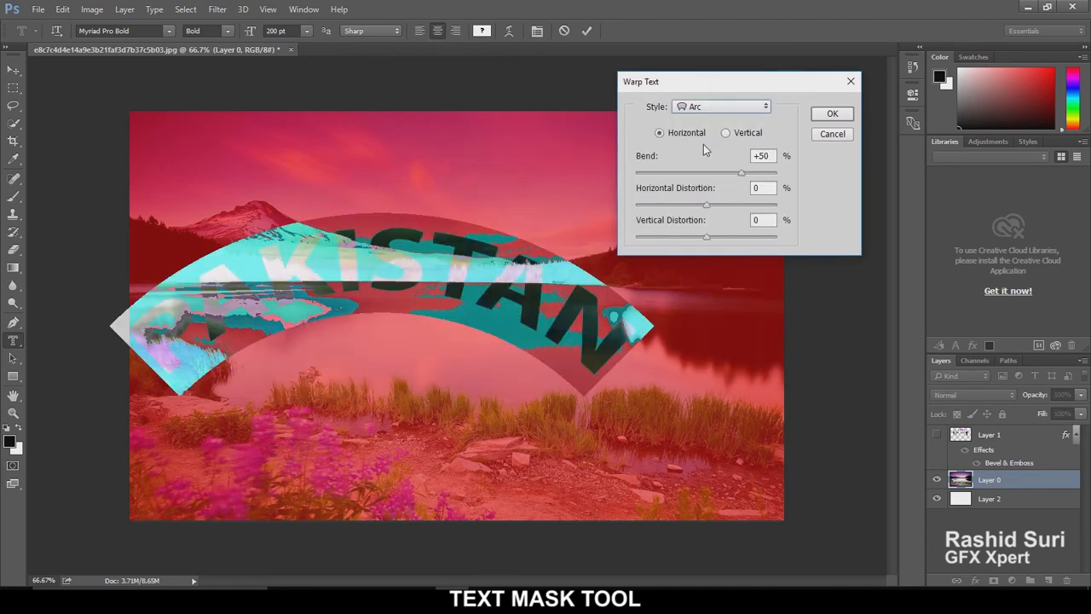
pyautogui.moveTo(740, 174)
pyautogui.mouseDown()
pyautogui.moveTo(667, 179)
pyautogui.moveTo(744, 173)
pyautogui.mouseUp()
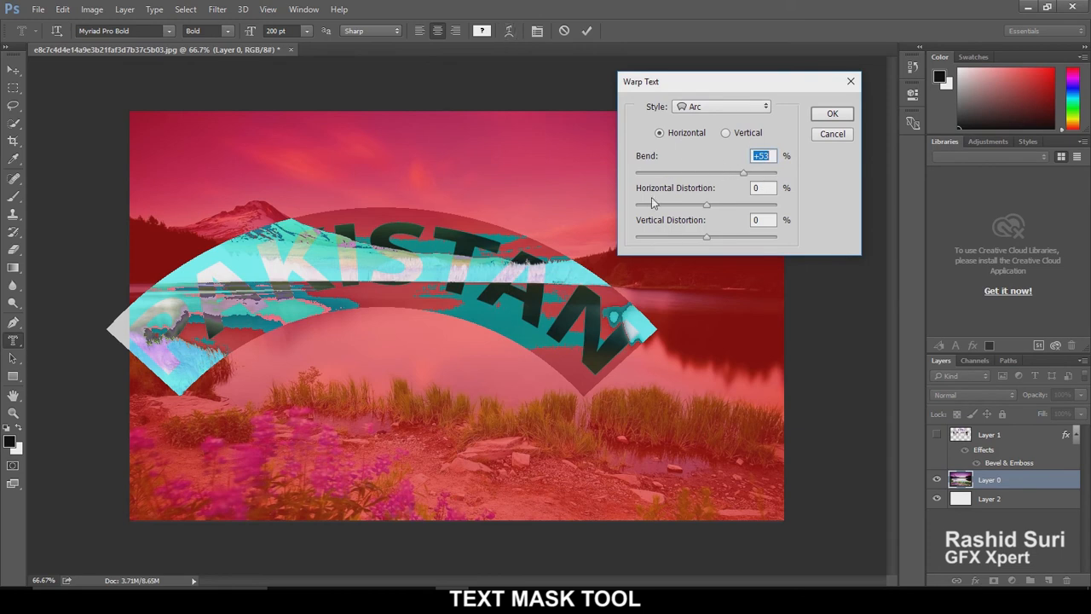
pyautogui.moveTo(706, 205); pyautogui.dragTo(783, 196)
pyautogui.moveTo(703, 236); pyautogui.dragTo(669, 238)
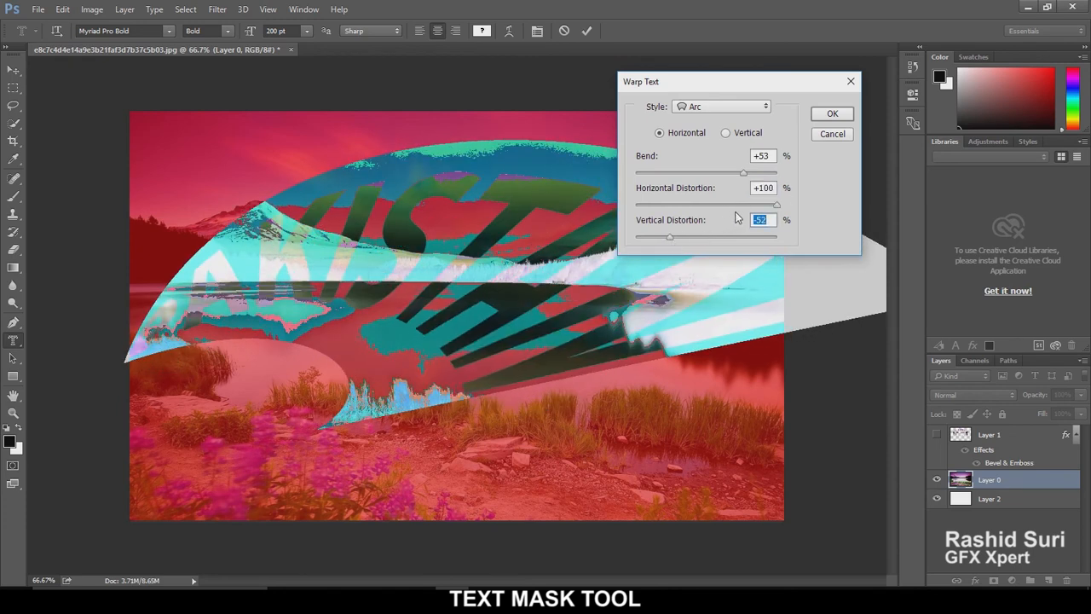
# - Try the Arc warp in vertical orientation with -36% vertical distortion and 0% horizontal distortion
pyautogui.click(725, 135)
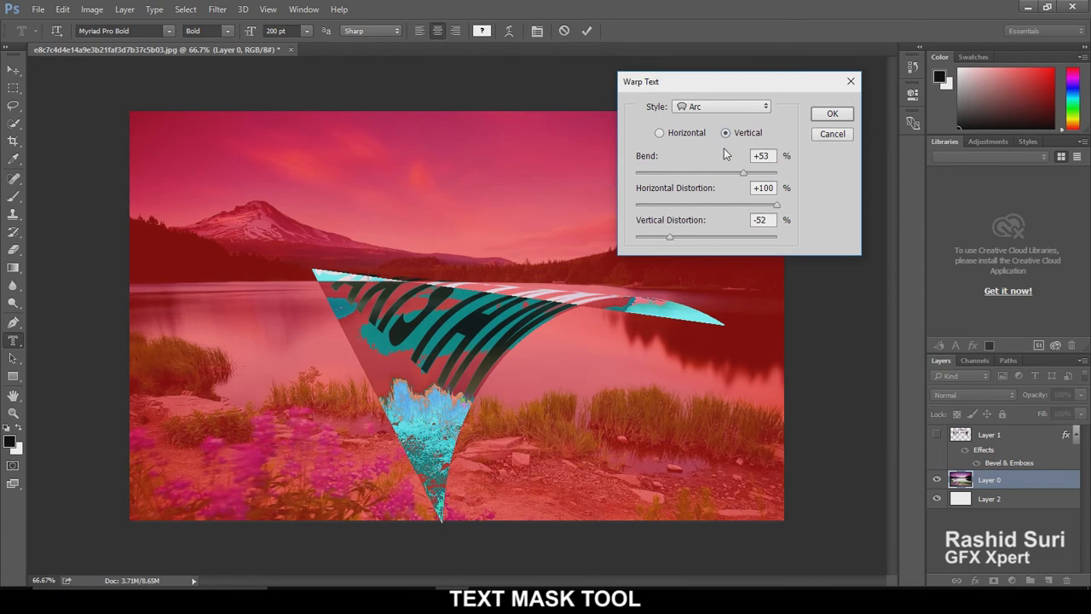
pyautogui.moveTo(670, 238); pyautogui.dragTo(680, 238)
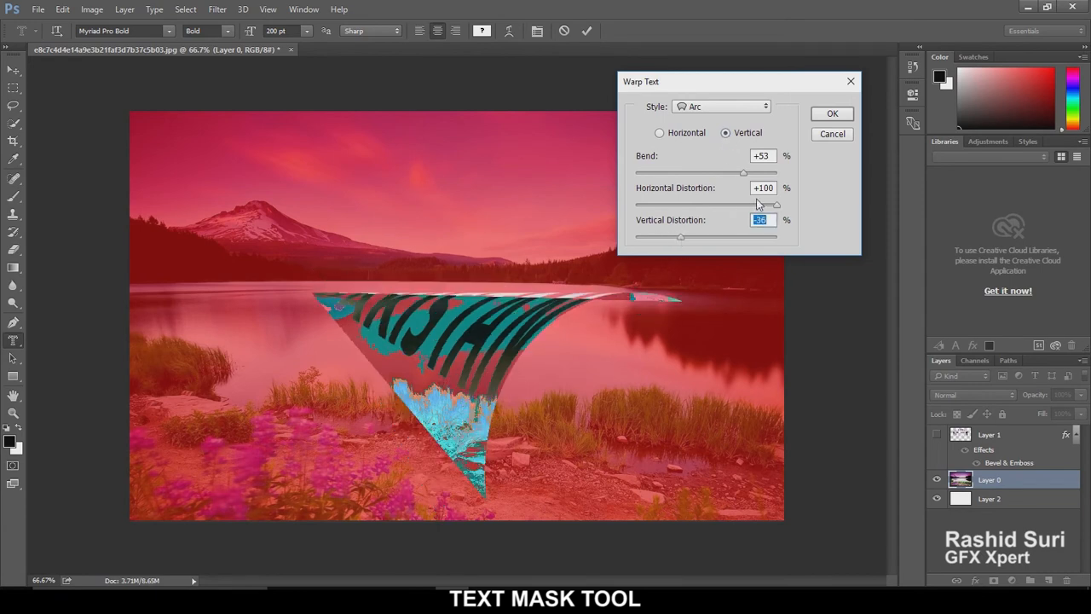
pyautogui.moveTo(778, 206); pyautogui.dragTo(706, 214)
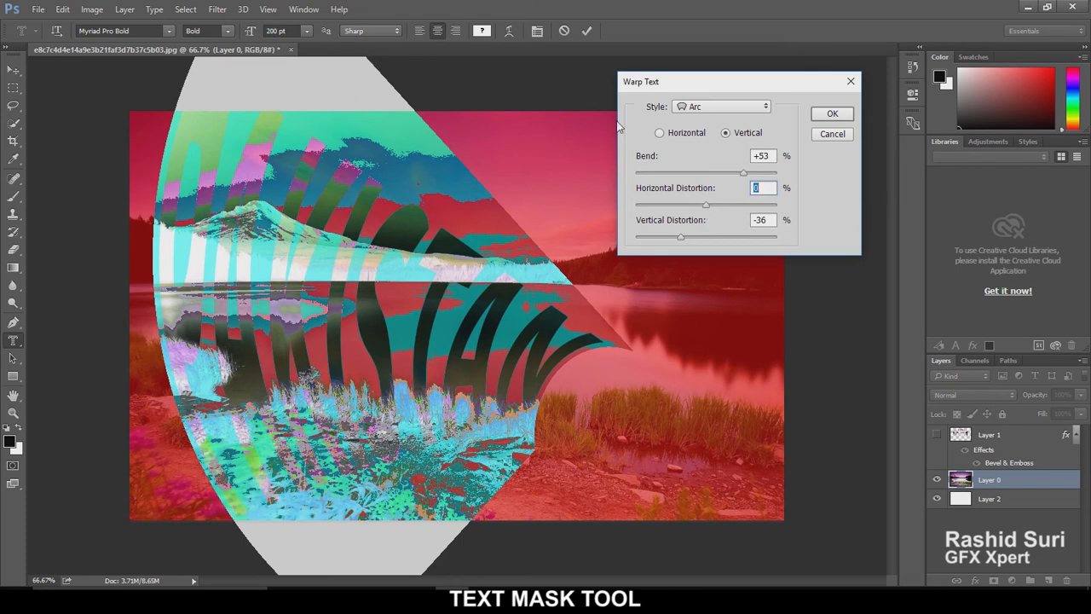
# - Set the text warp style to None and commit the mask text as a selection
pyautogui.click(734, 107)
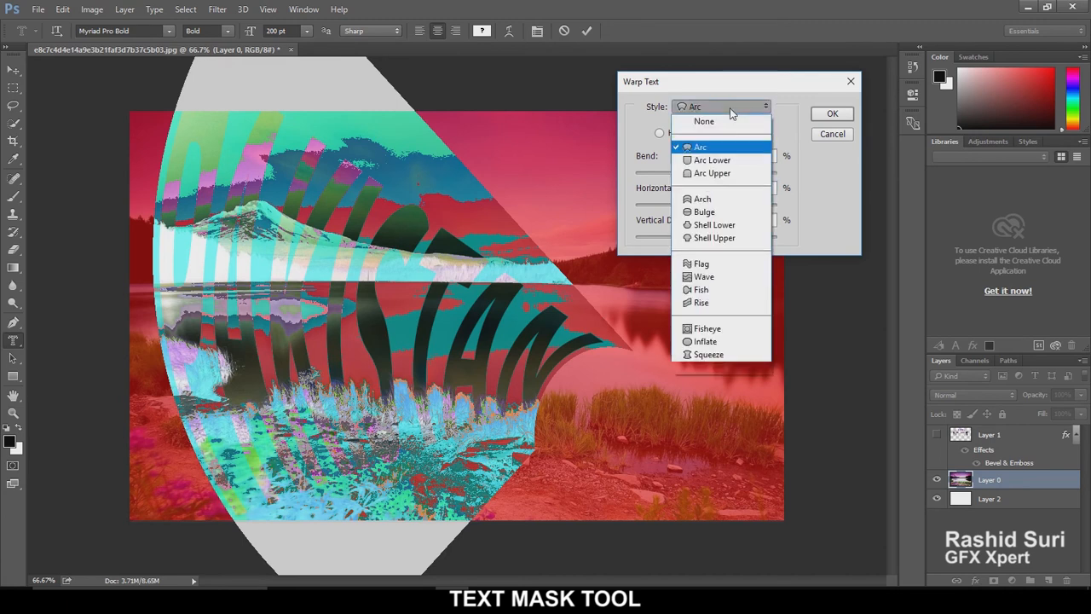
pyautogui.click(725, 123)
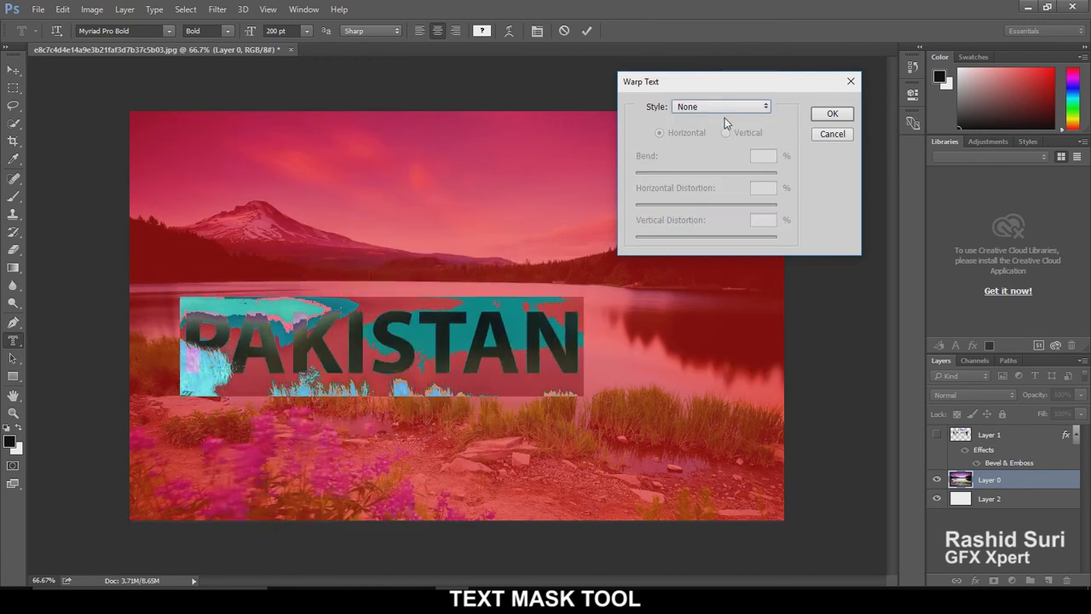
pyautogui.click(834, 116)
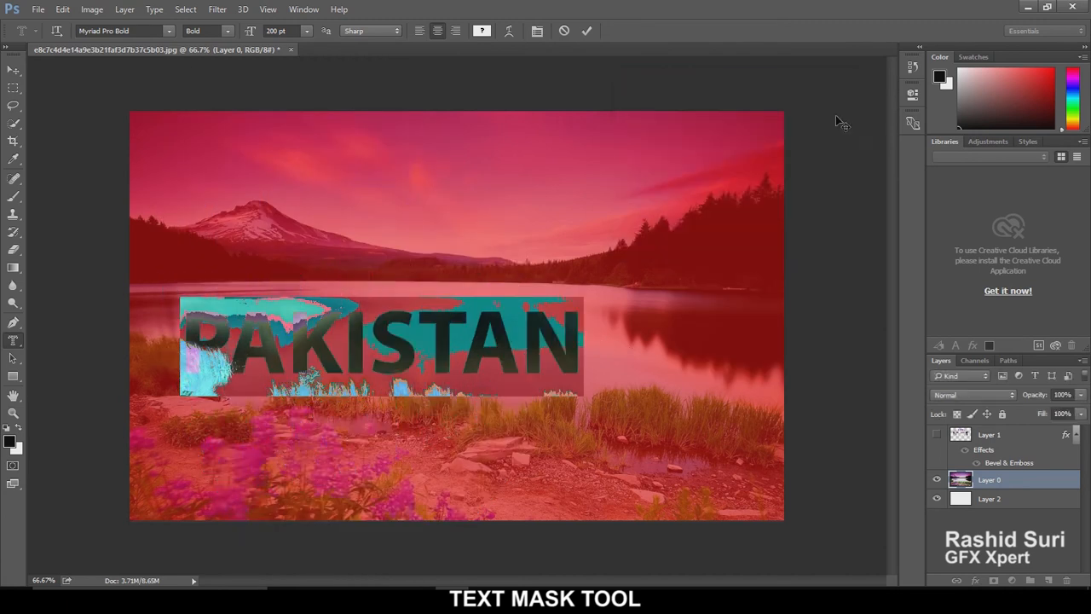
pyautogui.click(13, 72)
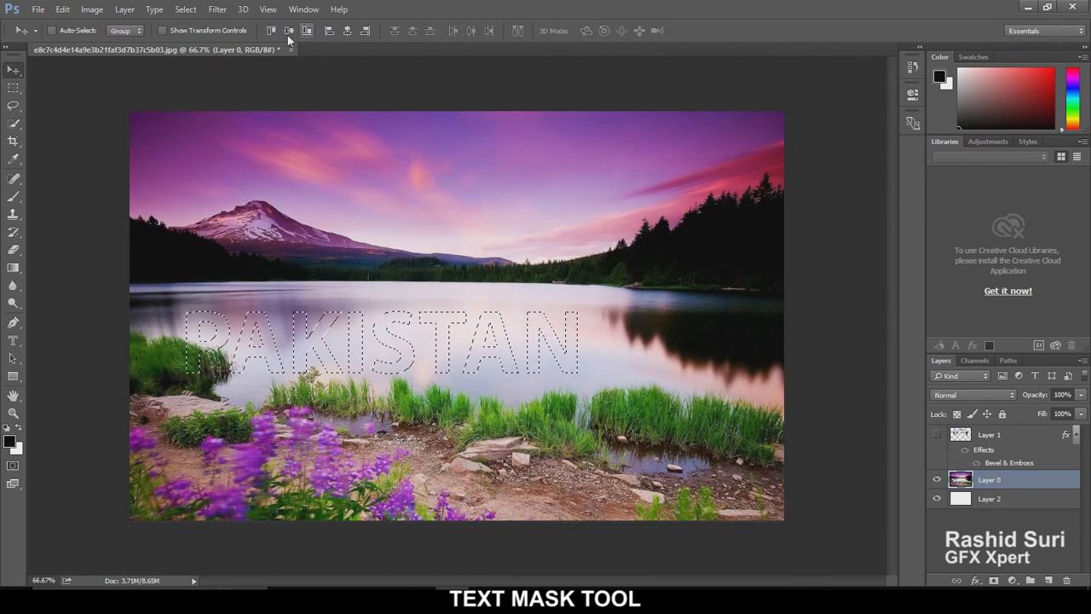
# - Transform the PAKISTAN selection to 134.11% width and 229.50% height, and place it over the lake's grassy shoreline
pyautogui.click(185, 9)
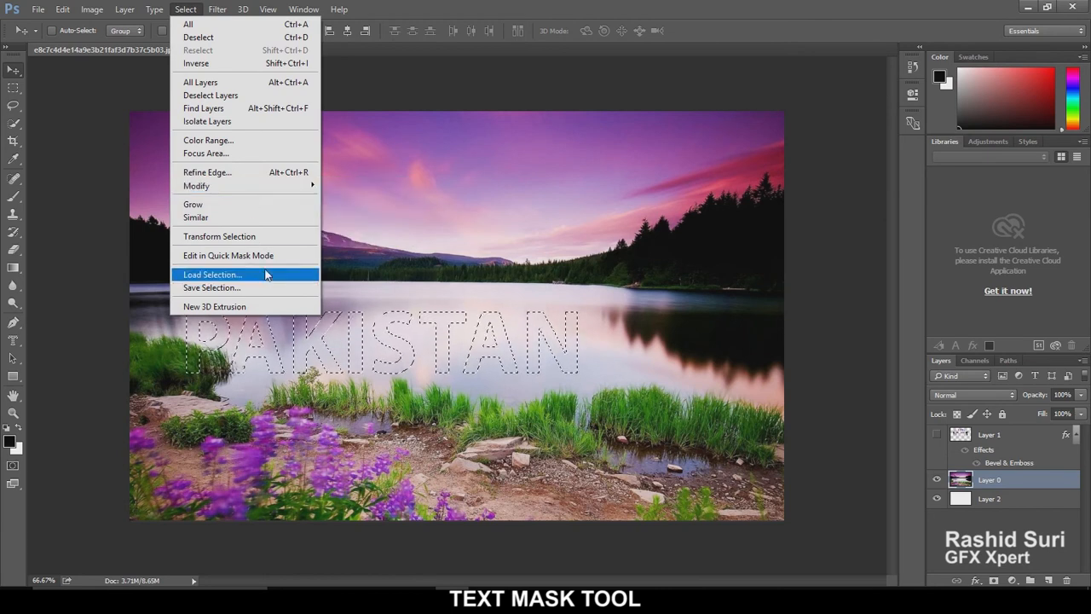
pyautogui.click(271, 237)
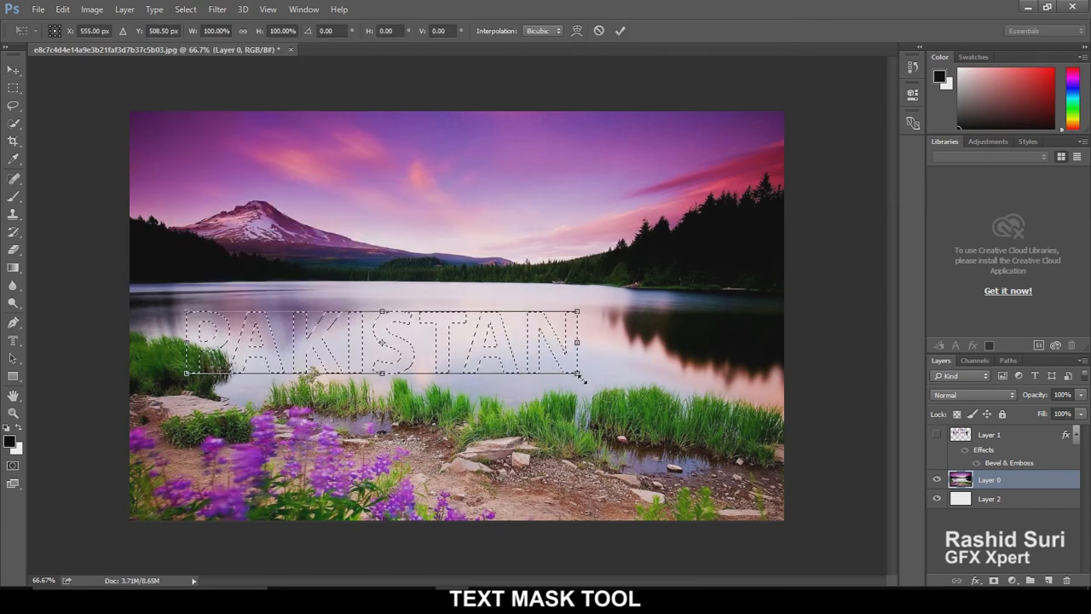
pyautogui.moveTo(577, 373); pyautogui.dragTo(710, 419)
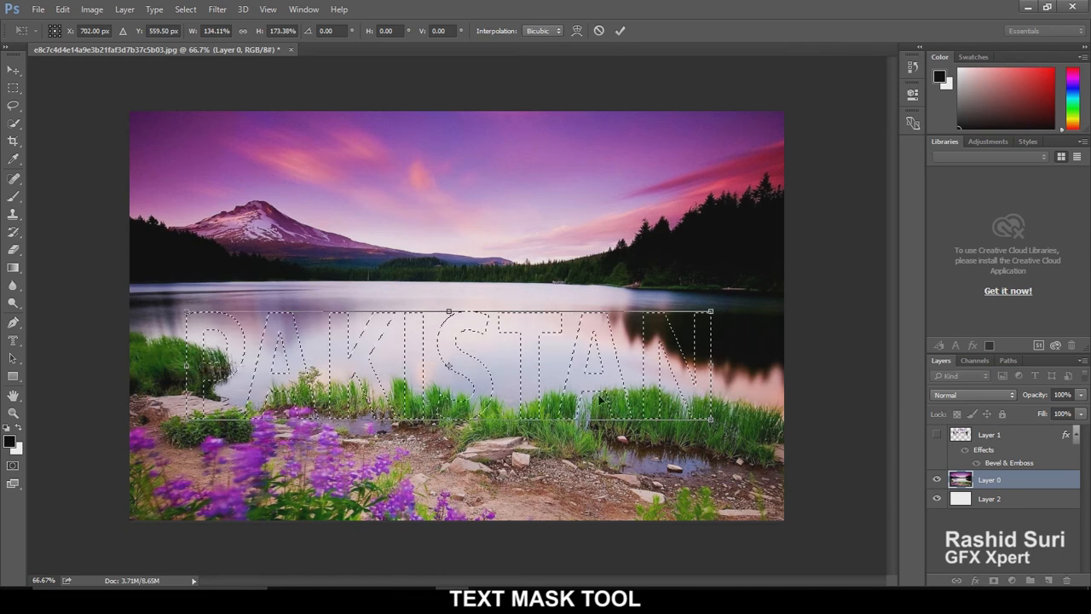
pyautogui.moveTo(449, 308); pyautogui.dragTo(449, 275)
pyautogui.moveTo(473, 365); pyautogui.dragTo(481, 433)
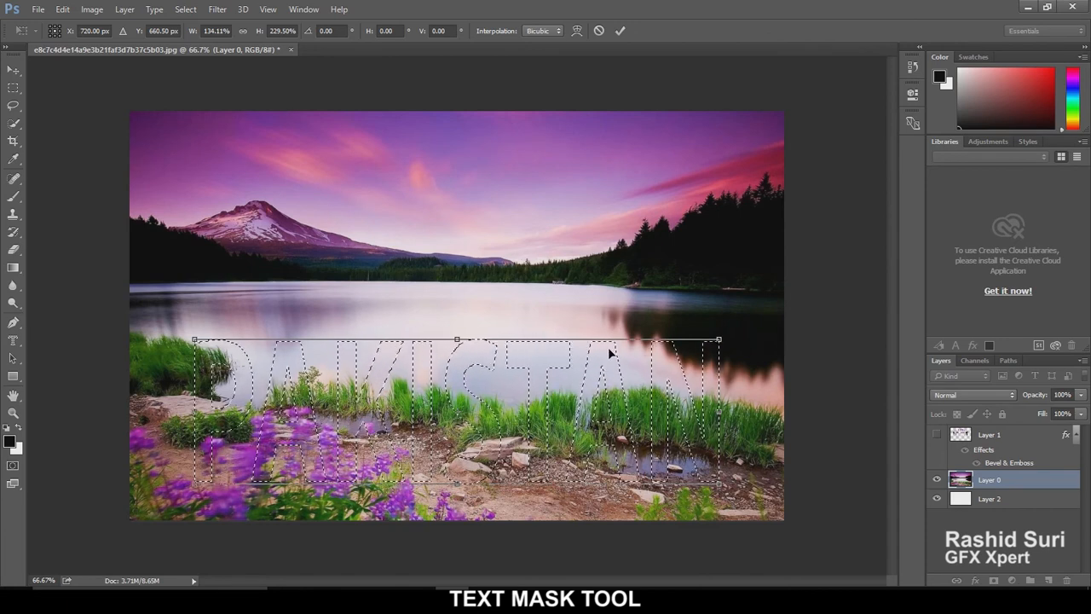
pyautogui.press('Return')
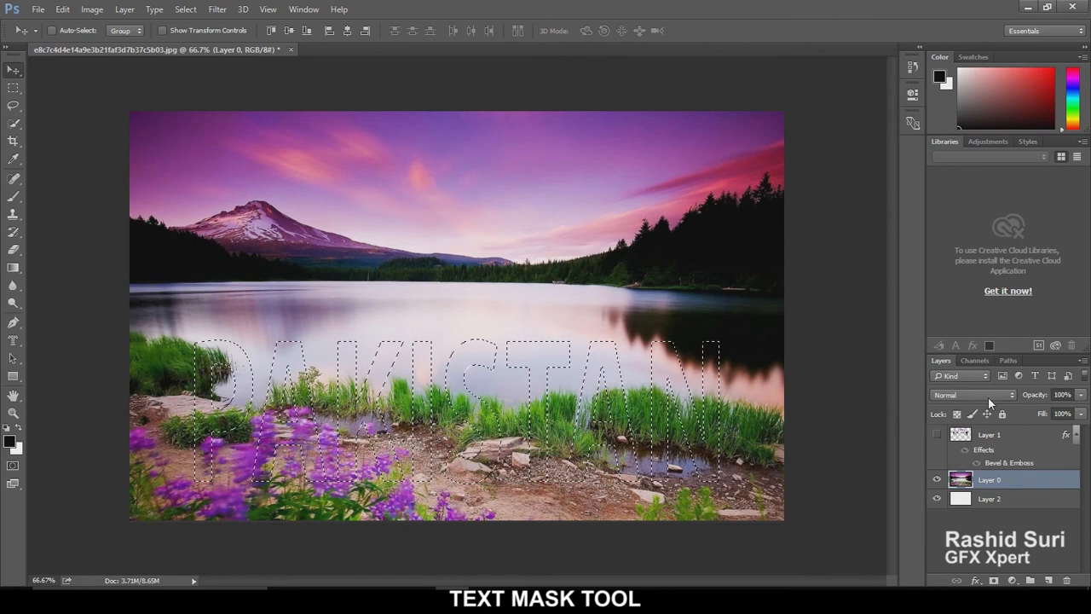
# - Copy the selected text area to a new layer and apply an Inner Bevel with 429% depth and 9 px size
pyautogui.hotkey('ctrl', 'j')
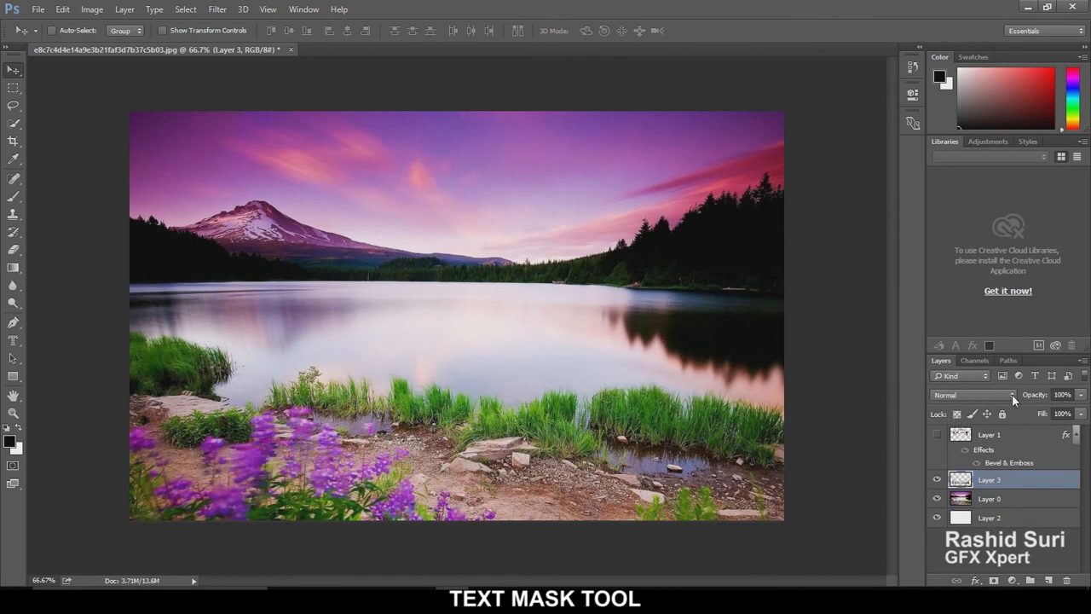
pyautogui.click(976, 581)
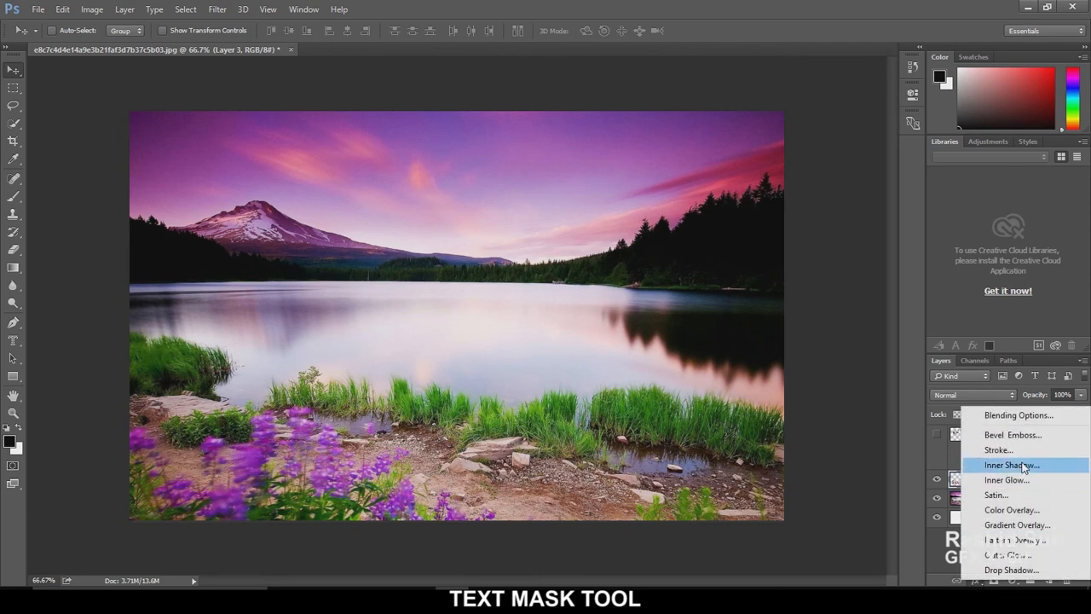
pyautogui.click(1032, 439)
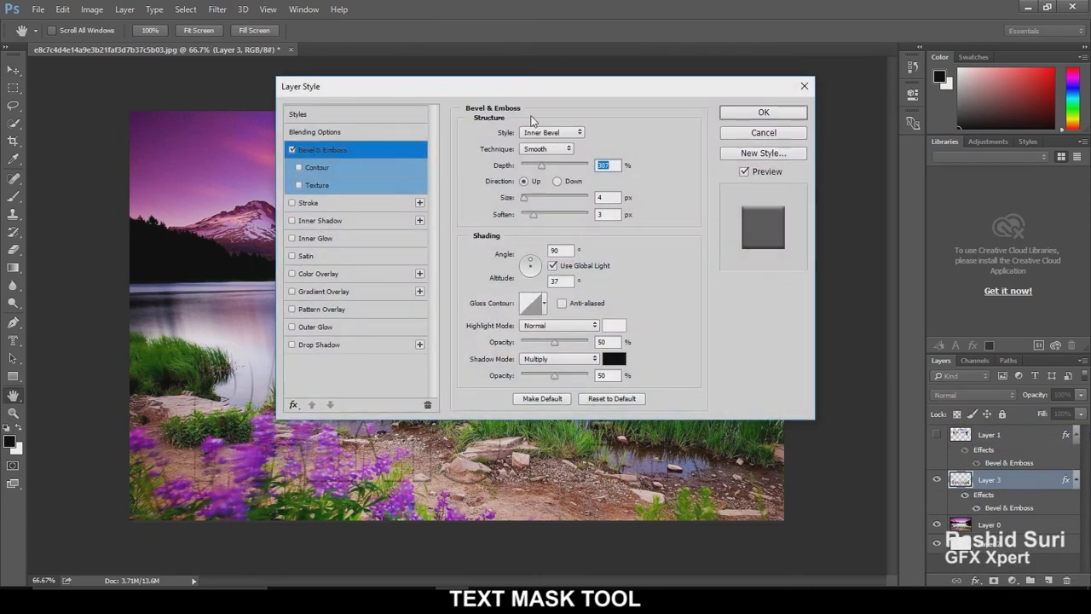
pyautogui.moveTo(572, 90); pyautogui.dragTo(835, 21)
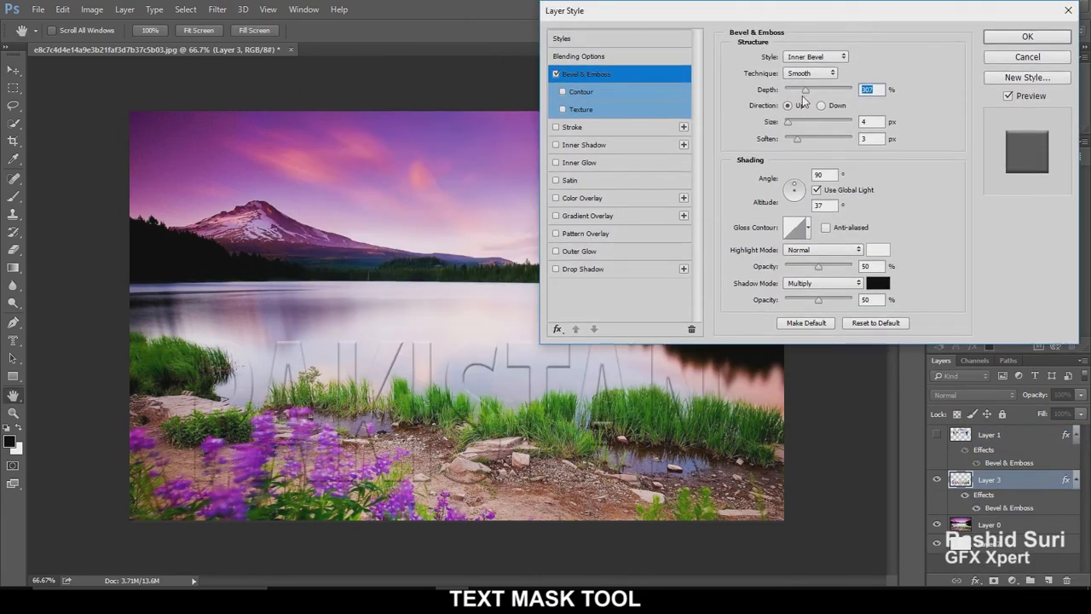
pyautogui.moveTo(804, 90); pyautogui.dragTo(791, 121)
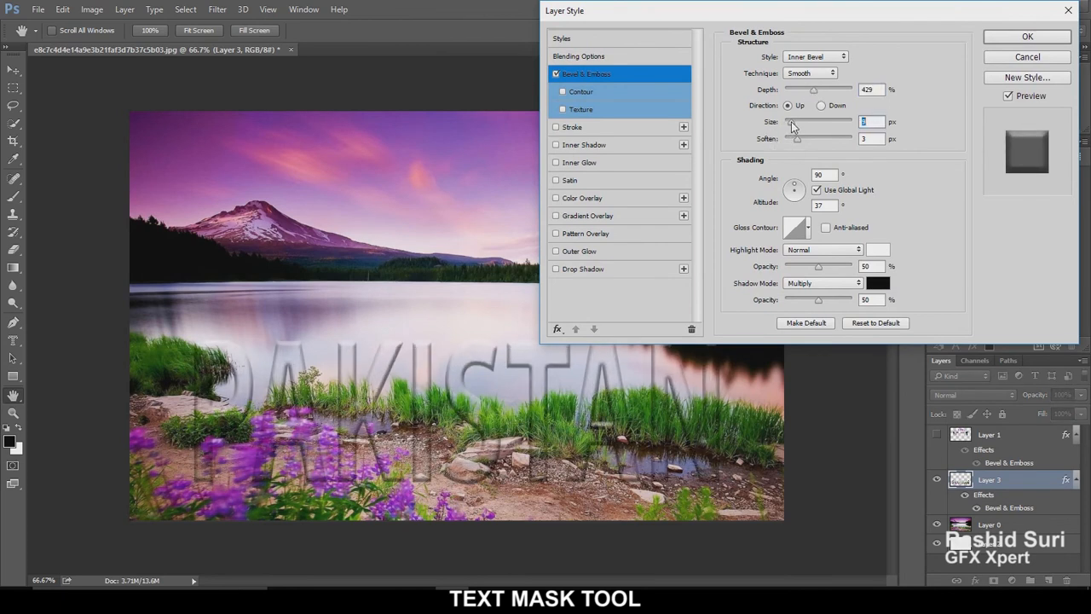
# - Change the bevel style to Pillow Emboss with a size of 13 px and a depth of 470%
pyautogui.click(815, 57)
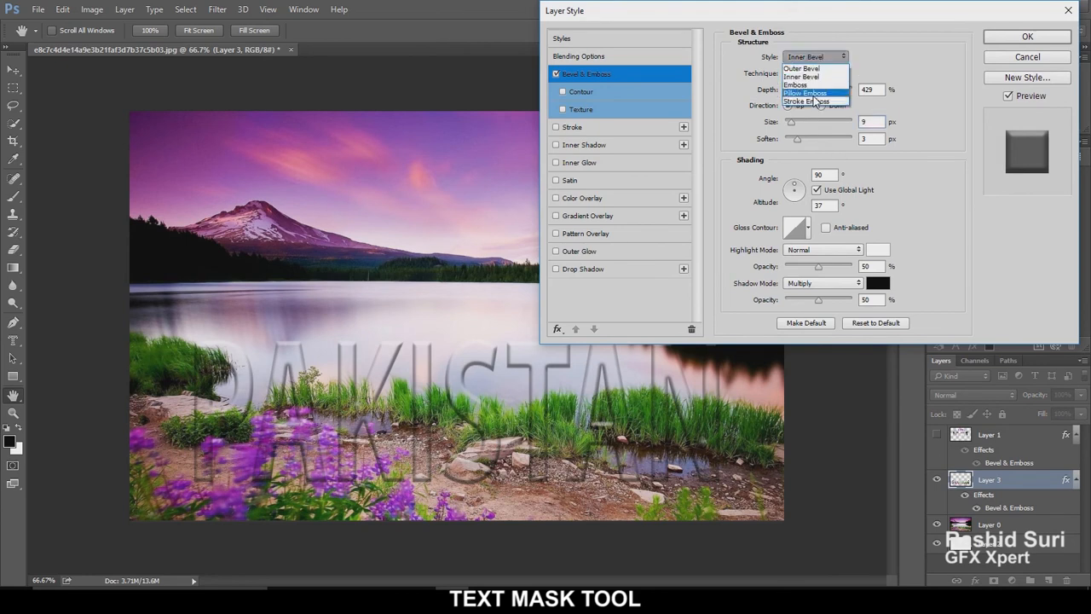
pyautogui.click(813, 96)
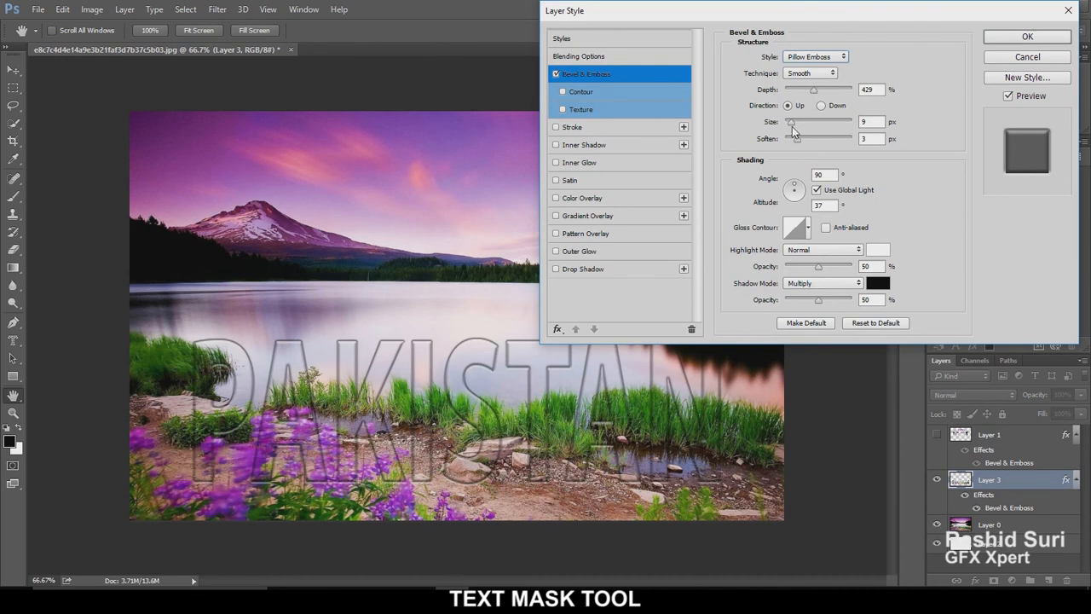
pyautogui.moveTo(791, 125); pyautogui.dragTo(817, 96)
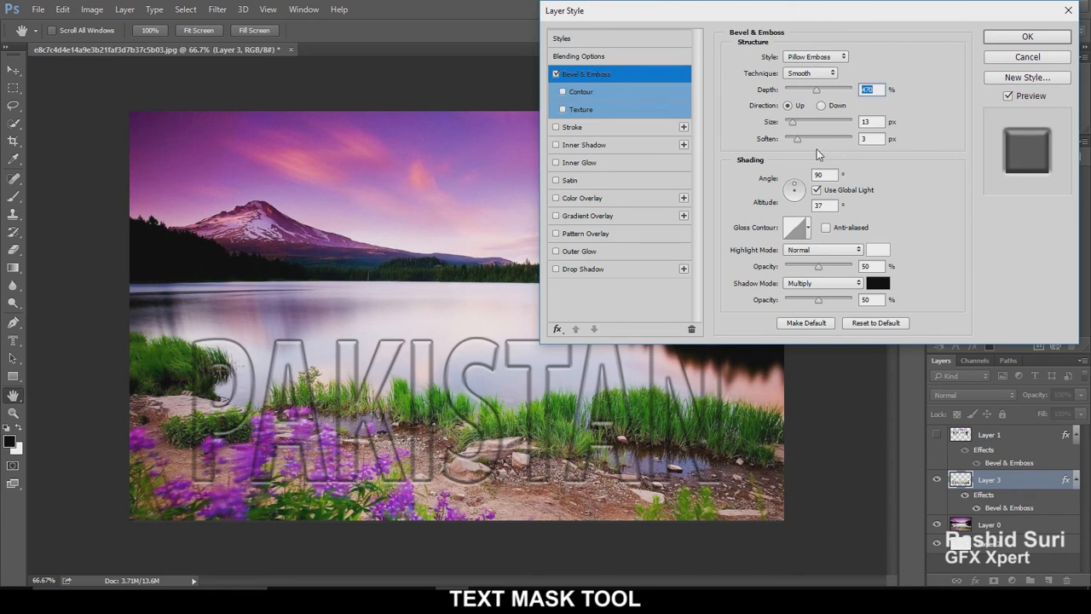
# - Try the Inner Bevel, Emboss and Outer Bevel styles on the text layer
pyautogui.click(816, 56)
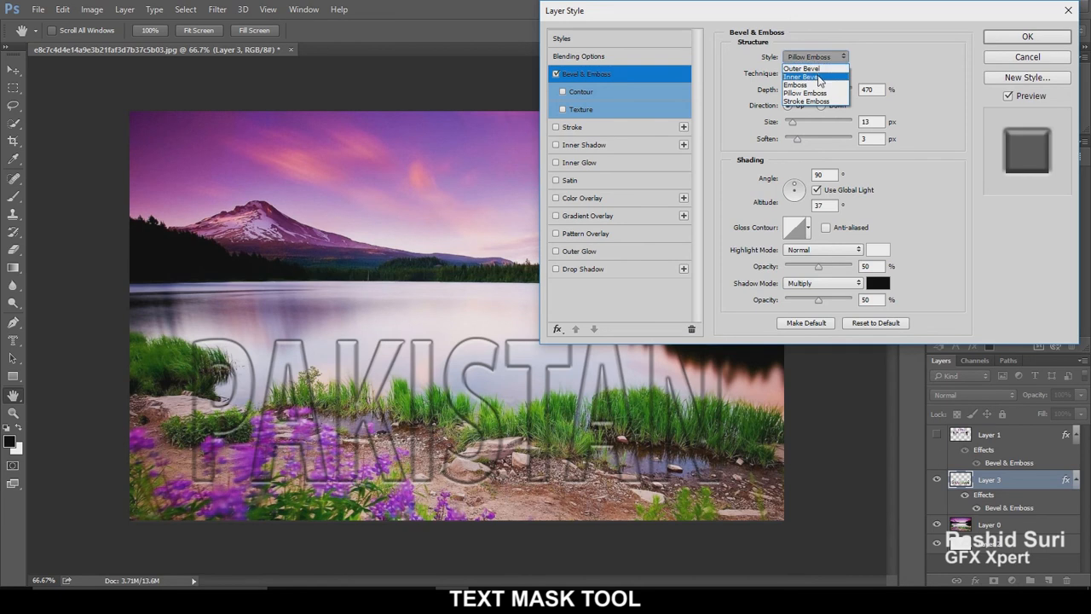
pyautogui.click(819, 77)
pyautogui.click(822, 57)
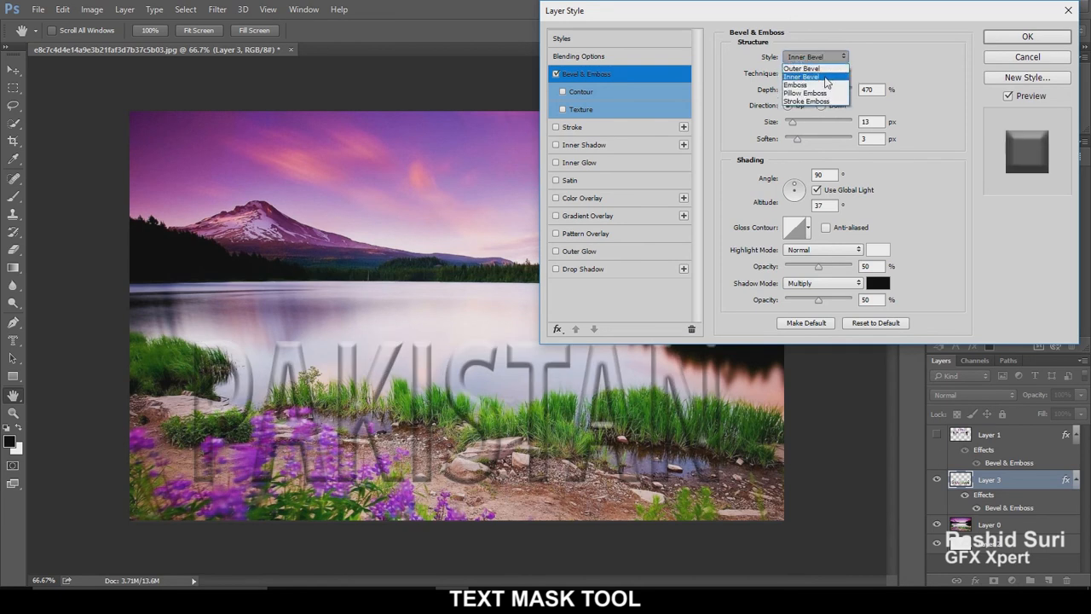
pyautogui.click(823, 86)
pyautogui.click(823, 57)
pyautogui.click(823, 68)
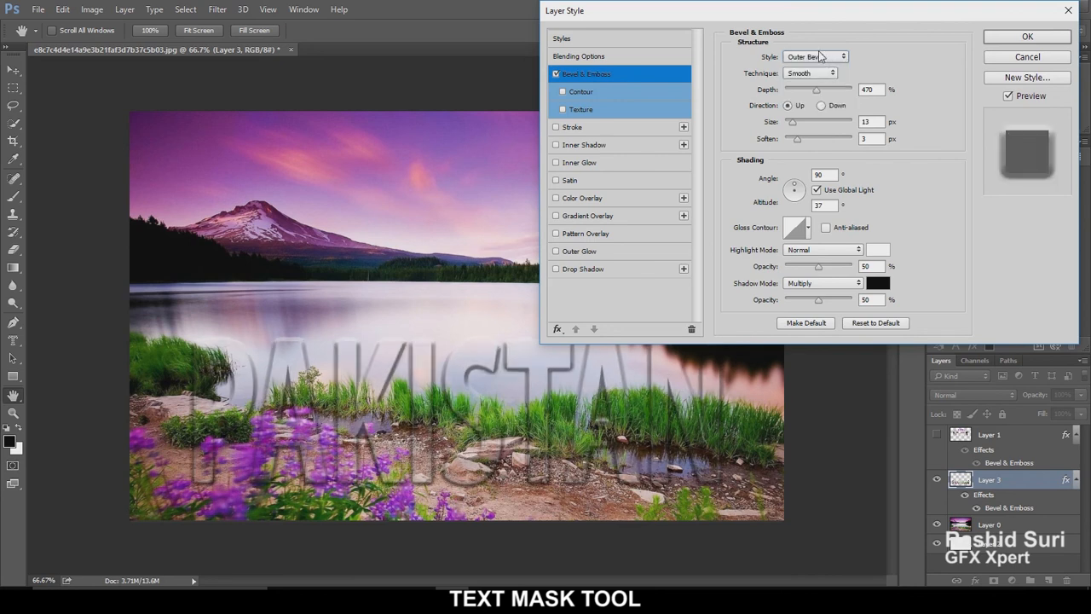
# - Set the bevel style to Emboss with 7 px size and 4 px soften, and apply the layer style
pyautogui.click(820, 57)
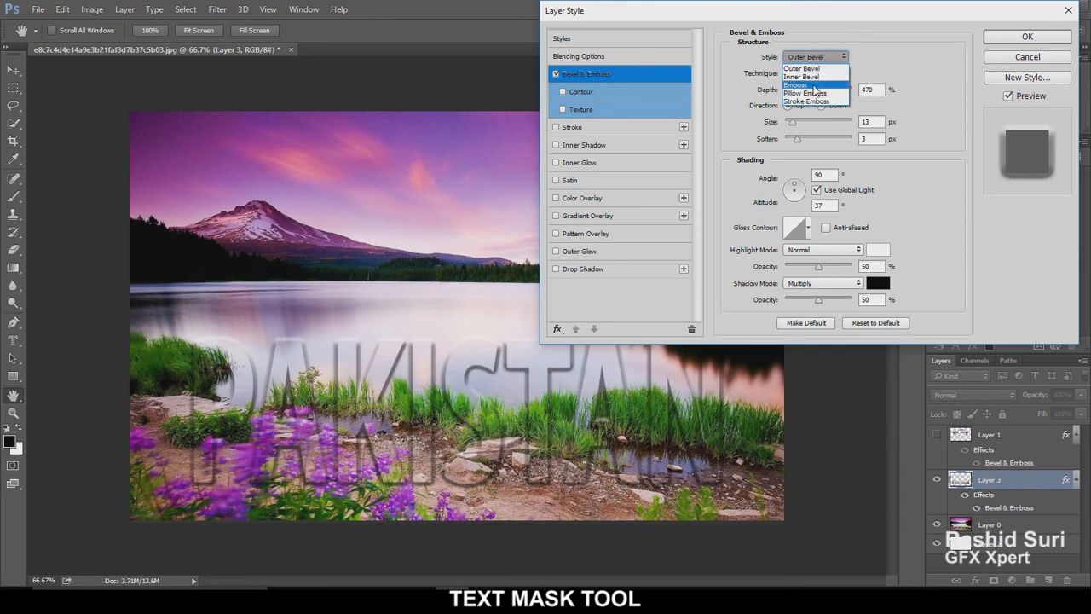
pyautogui.click(806, 84)
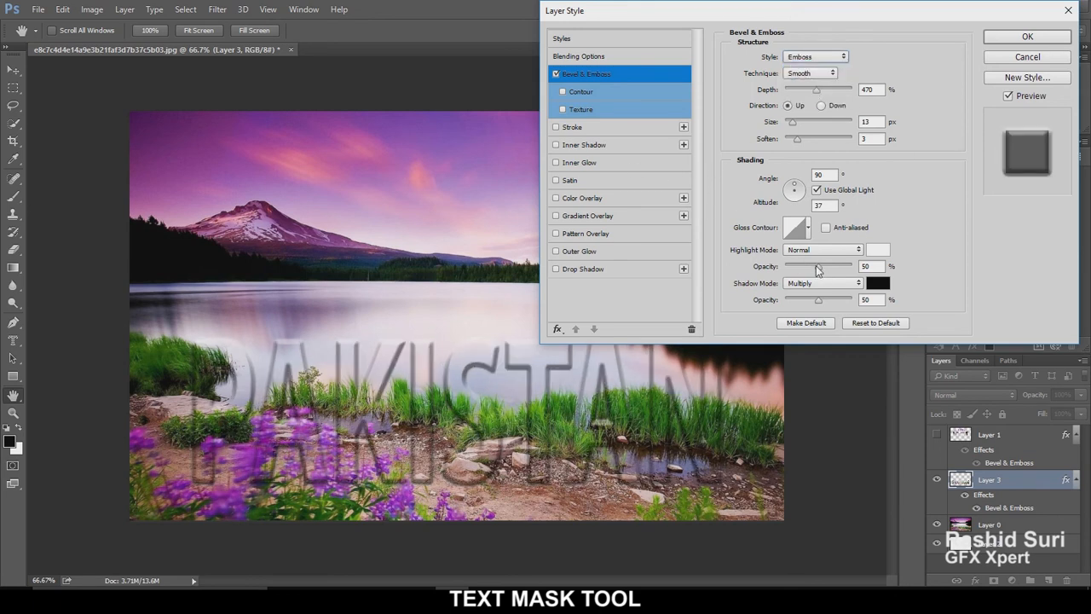
pyautogui.moveTo(796, 140)
pyautogui.mouseDown()
pyautogui.moveTo(800, 121)
pyautogui.moveTo(786, 123)
pyautogui.mouseUp()
pyautogui.click(794, 125)
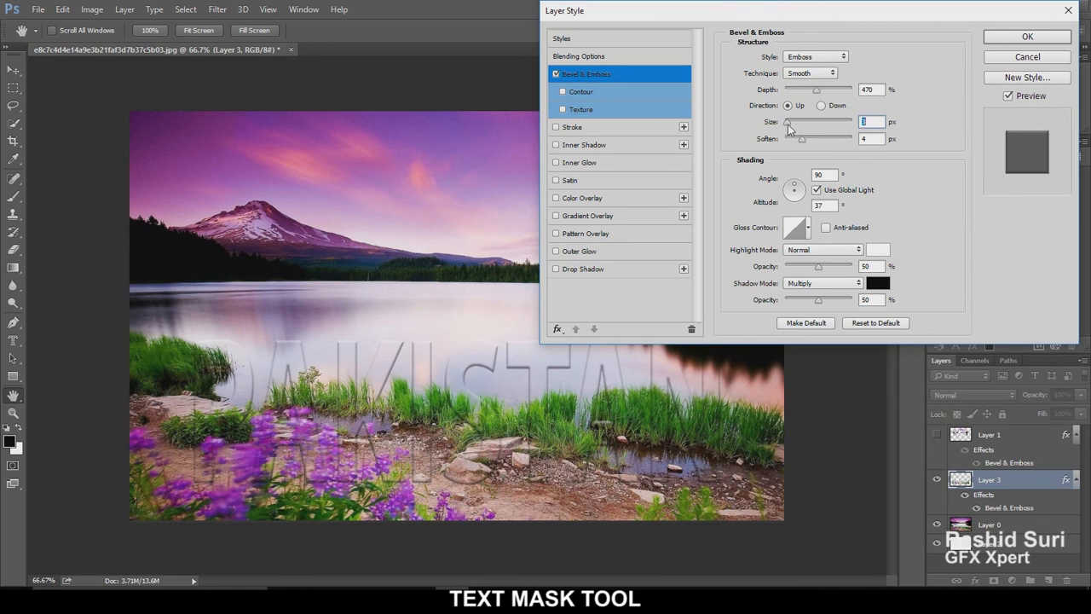
pyautogui.moveTo(787, 123); pyautogui.dragTo(791, 126)
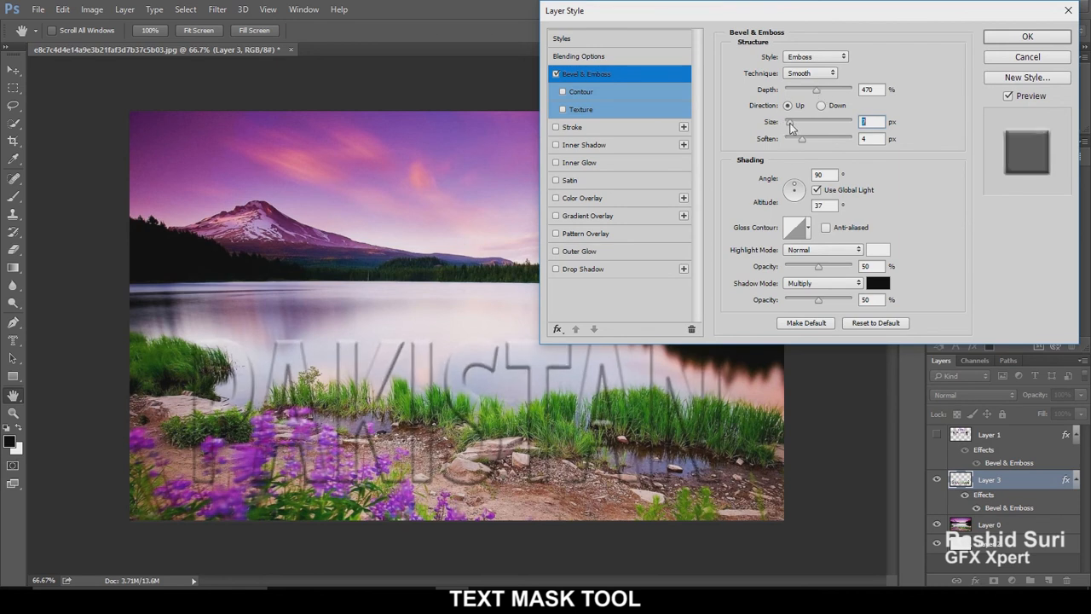
# - Reduce the opacity of Layer 0 to 25%, and then hide that layer
pyautogui.click(1015, 526)
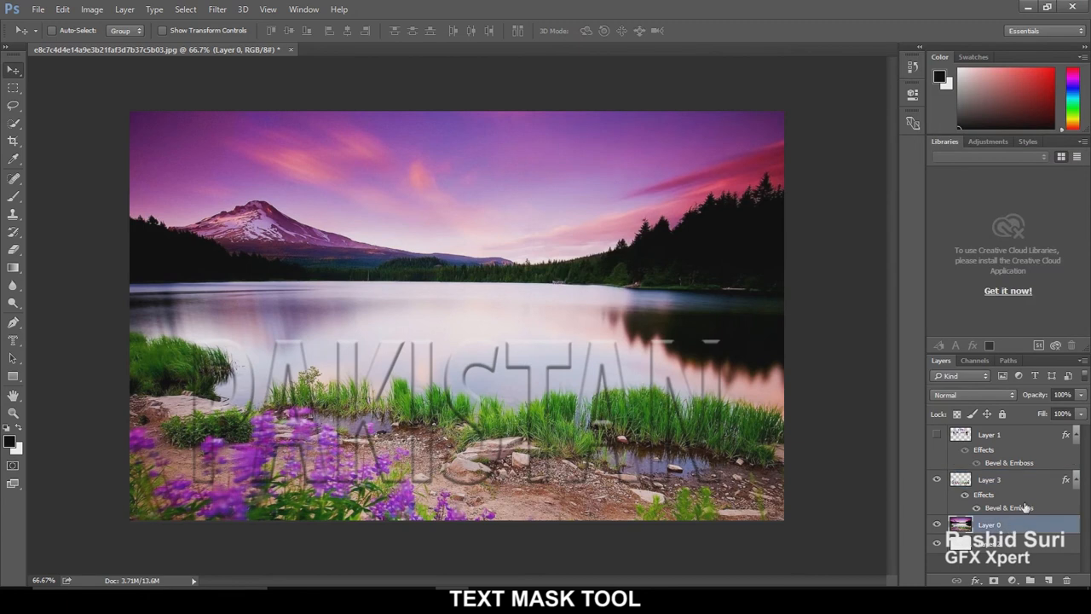
pyautogui.click(1080, 399)
pyautogui.moveTo(1079, 411); pyautogui.dragTo(1027, 404)
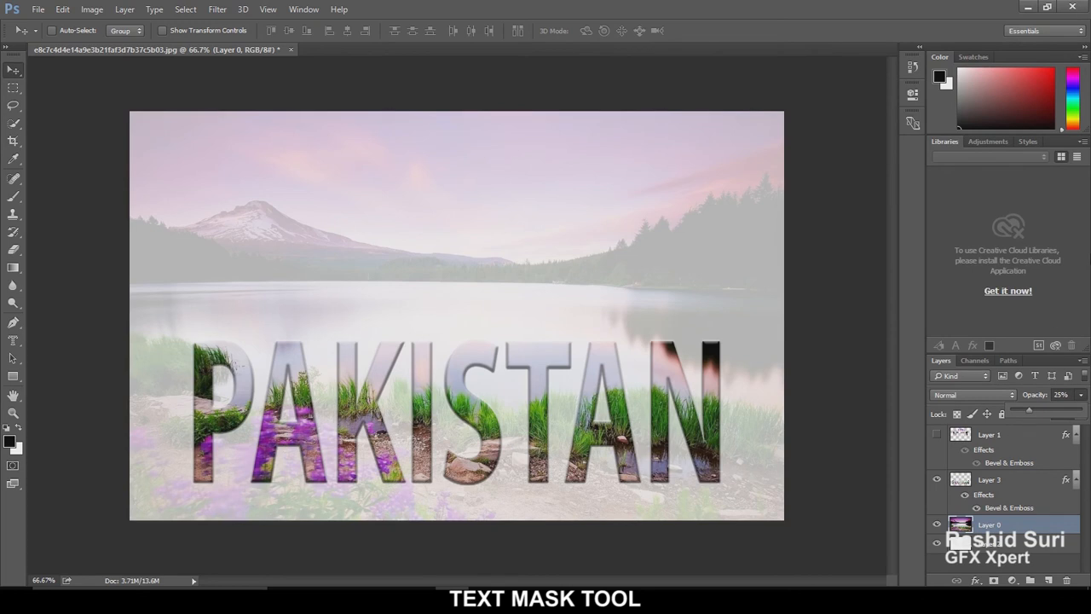
pyautogui.click(935, 524)
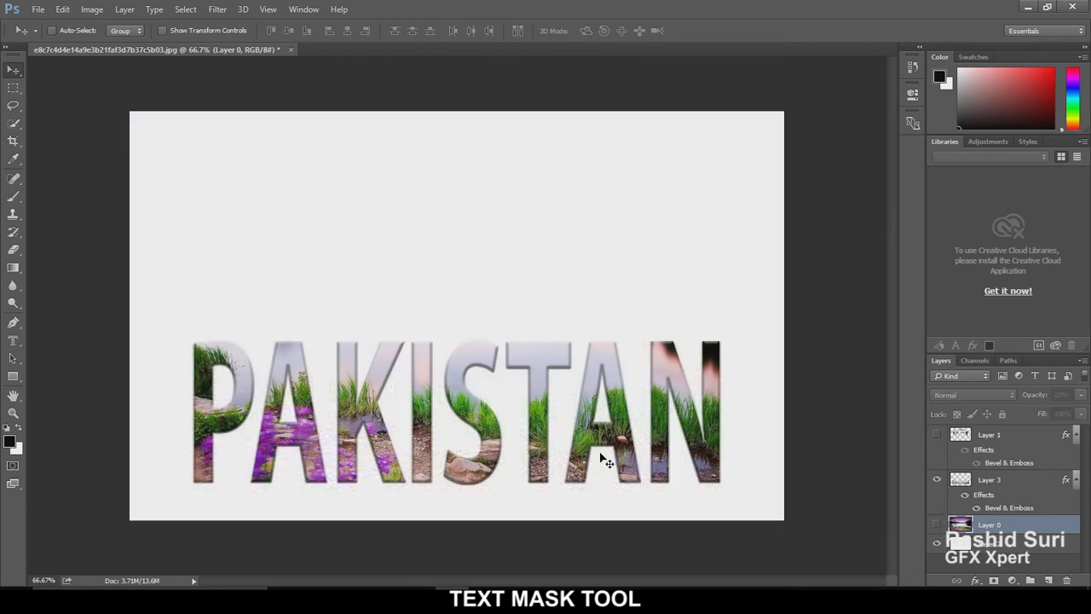
# - Turn on Auto-Select and move the PAKISTAN text on Layer 3 up to the middle of the canvas
pyautogui.moveTo(583, 458); pyautogui.dragTo(575, 417)
pyautogui.moveTo(472, 416); pyautogui.dragTo(463, 360)
pyautogui.click(987, 480)
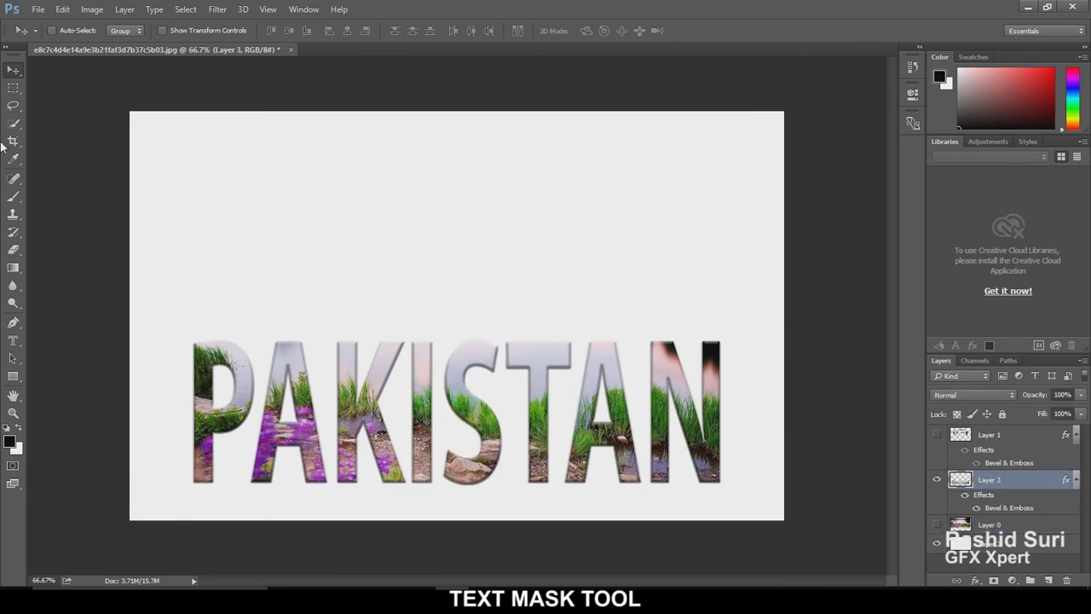
pyautogui.click(52, 31)
pyautogui.moveTo(501, 454); pyautogui.dragTo(469, 374)
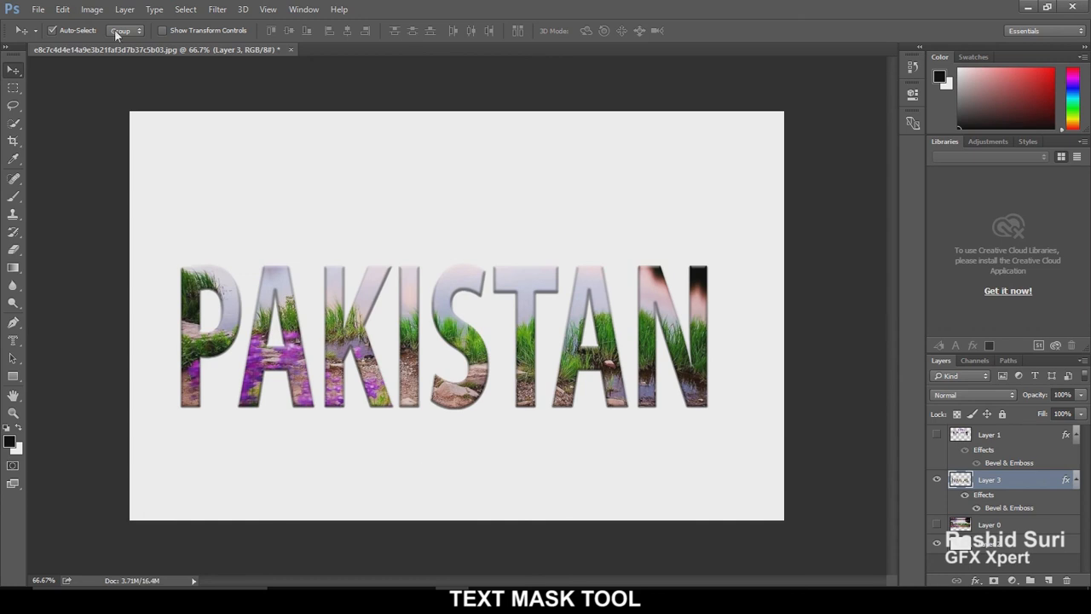
# - Apply a Perspective transform to Layer 3, raising the text's upper left corner so its left side is taller, with height at 136.86%
pyautogui.click(73, 12)
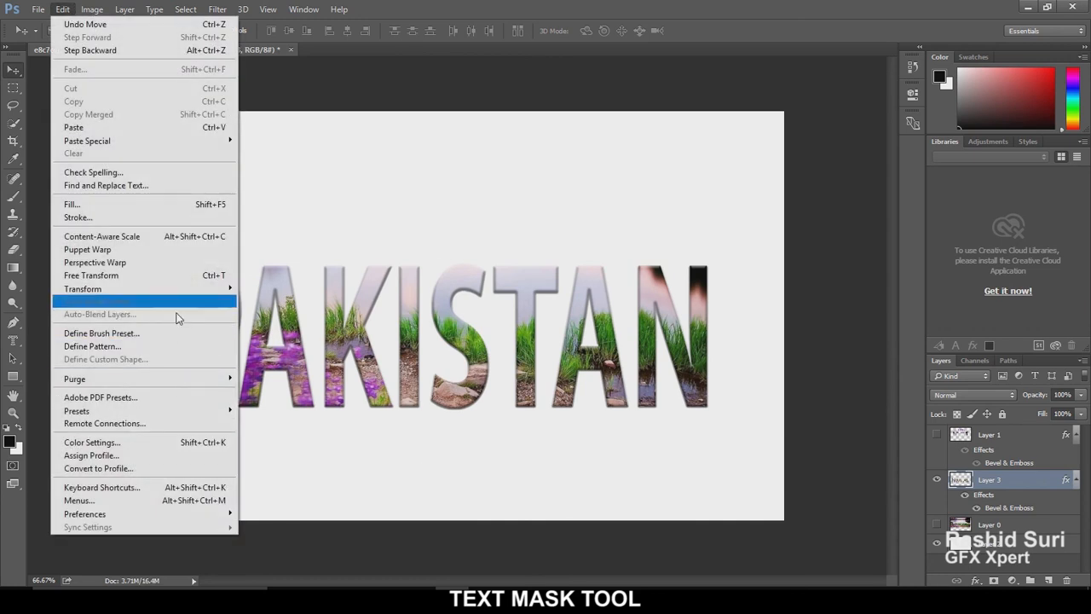
pyautogui.moveTo(186, 292)
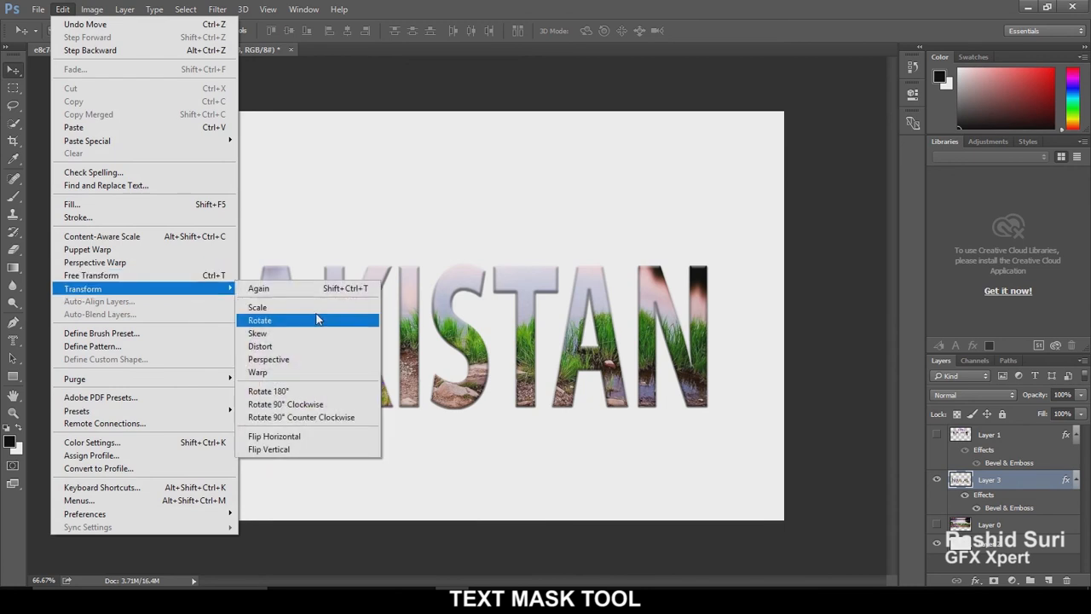
pyautogui.click(313, 365)
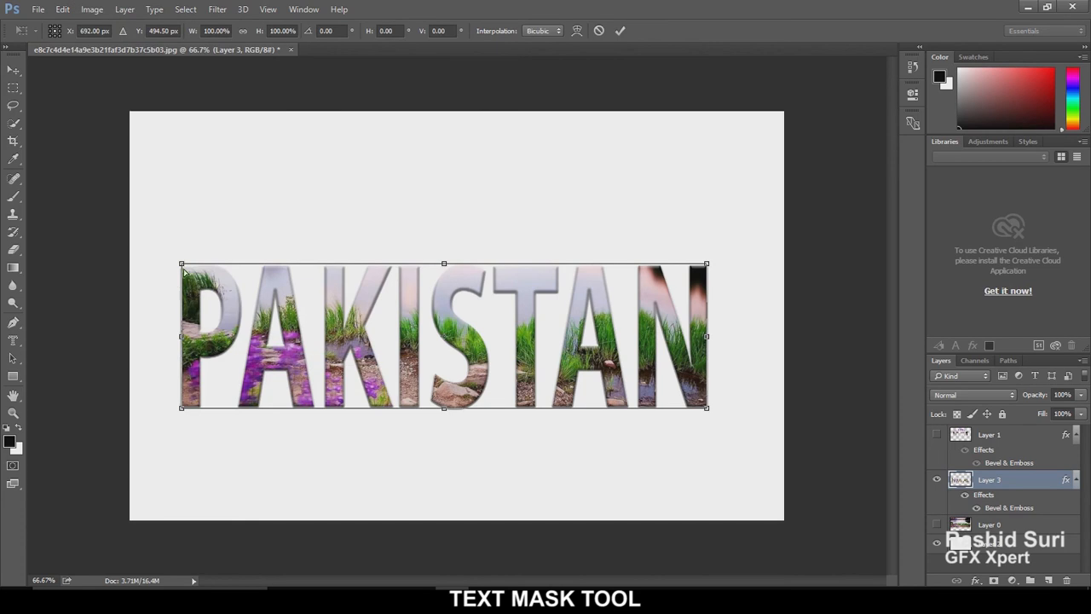
pyautogui.moveTo(182, 265); pyautogui.dragTo(182, 237)
pyautogui.moveTo(182, 337); pyautogui.dragTo(181, 312)
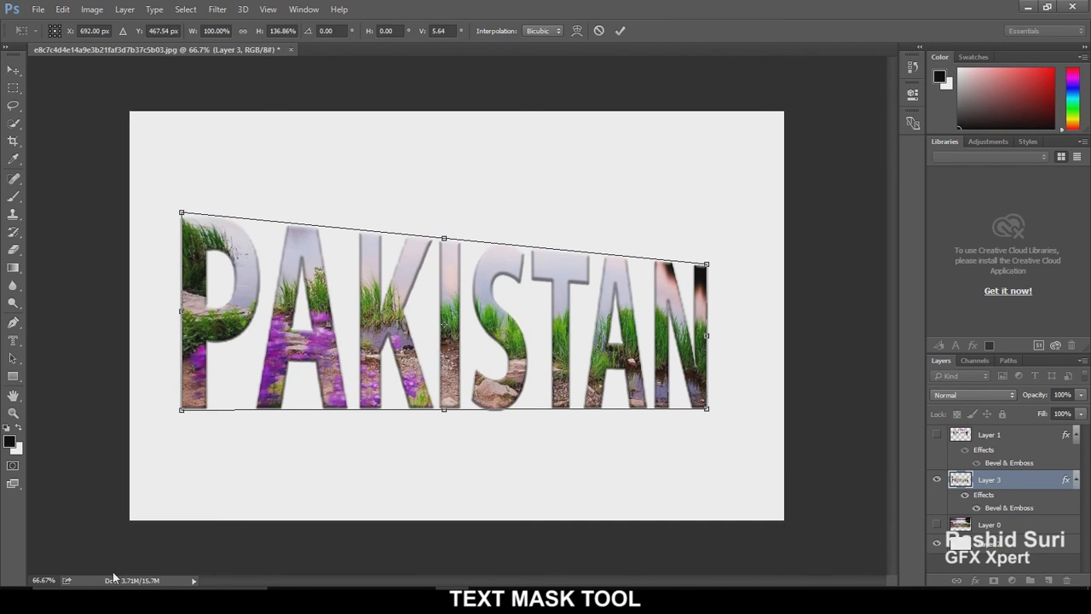
# - Fine-tune the left corners of the text with Distort to 99.80% width and 132.45% height, and commit the transform
pyautogui.click(63, 9)
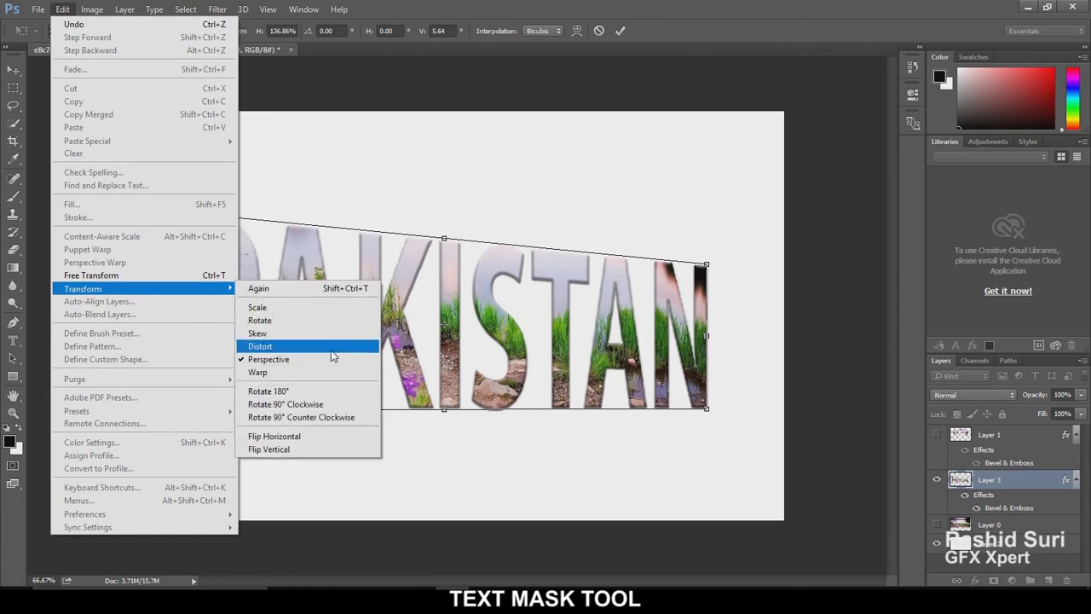
pyautogui.click(241, 346)
pyautogui.moveTo(183, 216)
pyautogui.mouseDown()
pyautogui.moveTo(179, 166)
pyautogui.moveTo(162, 239)
pyautogui.moveTo(117, 251)
pyautogui.moveTo(362, 256)
pyautogui.moveTo(414, 275)
pyautogui.moveTo(194, 278)
pyautogui.moveTo(183, 265)
pyautogui.moveTo(180, 215)
pyautogui.mouseUp()
pyautogui.moveTo(183, 314)
pyautogui.mouseDown()
pyautogui.moveTo(187, 276)
pyautogui.moveTo(185, 310)
pyautogui.mouseUp()
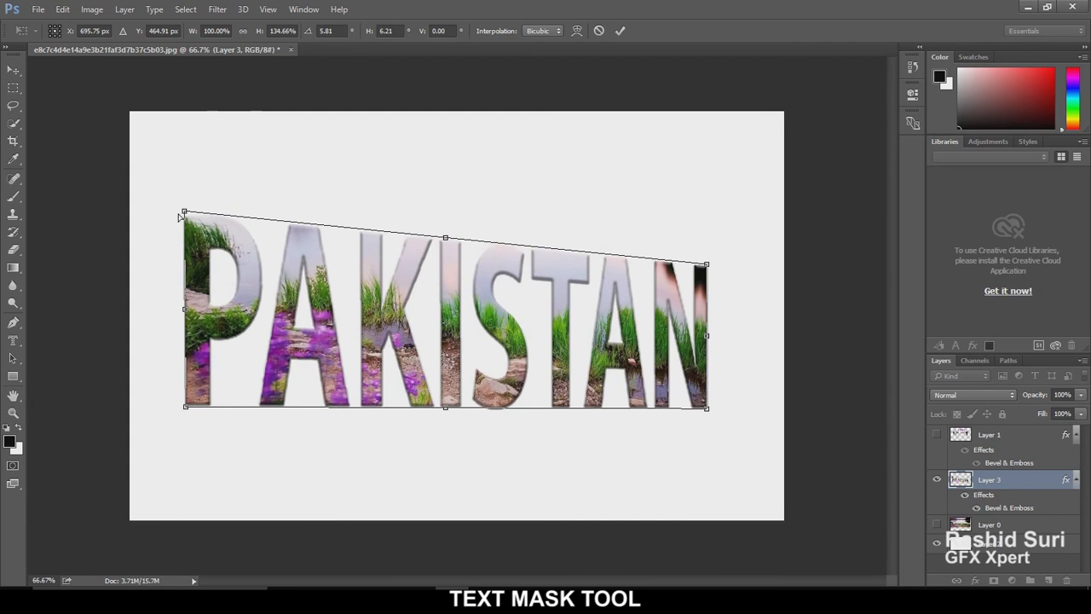
pyautogui.moveTo(186, 213); pyautogui.dragTo(188, 218)
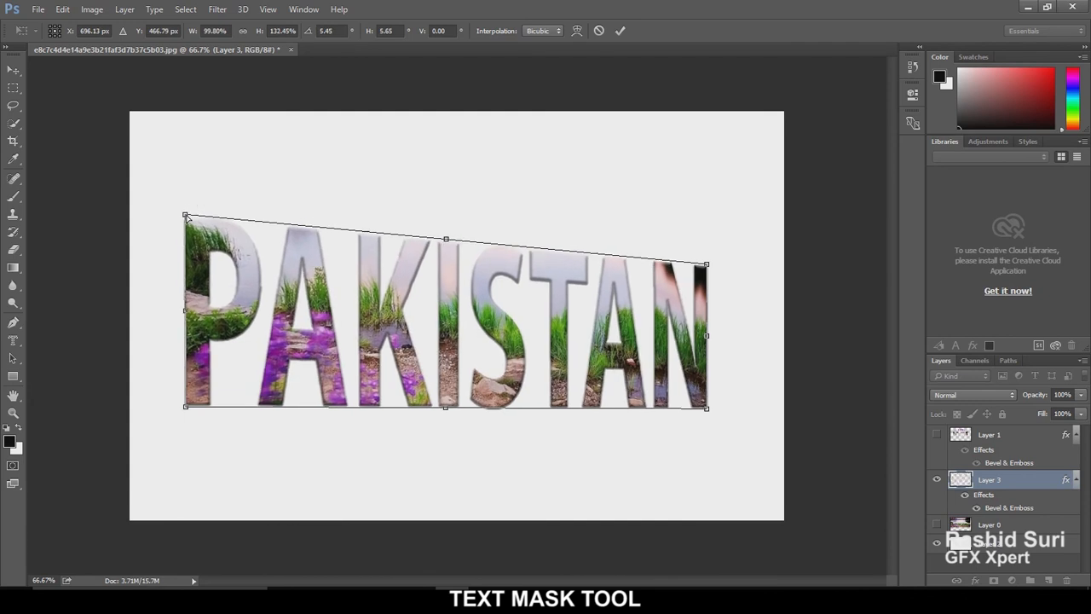
pyautogui.press('Return')
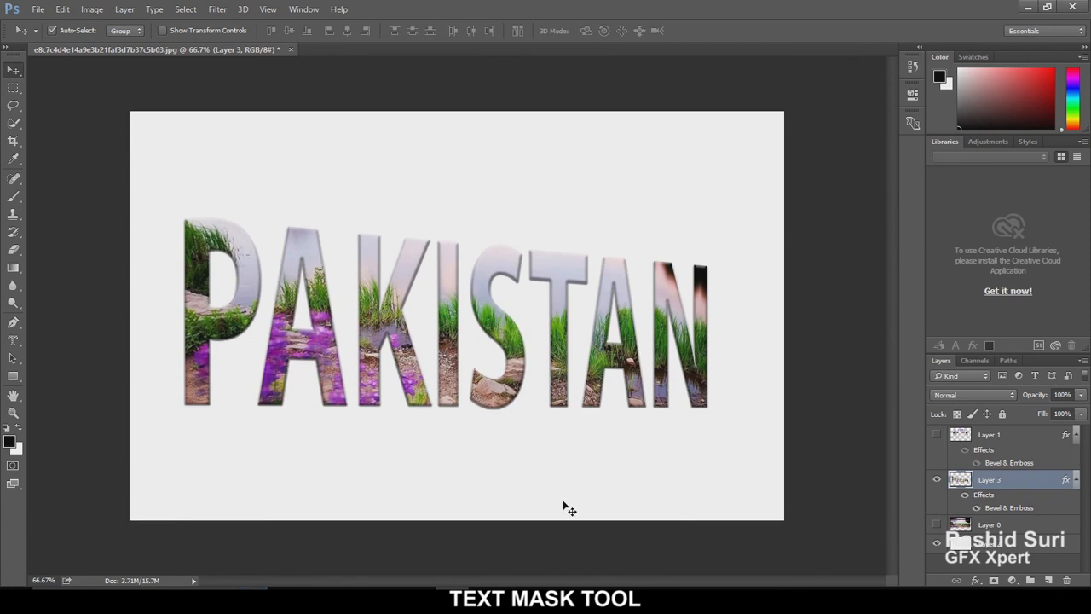
# - Nudge the PAKISTAN text slightly upward and add a new empty layer directly below Layer 3
pyautogui.moveTo(699, 401); pyautogui.dragTo(701, 394)
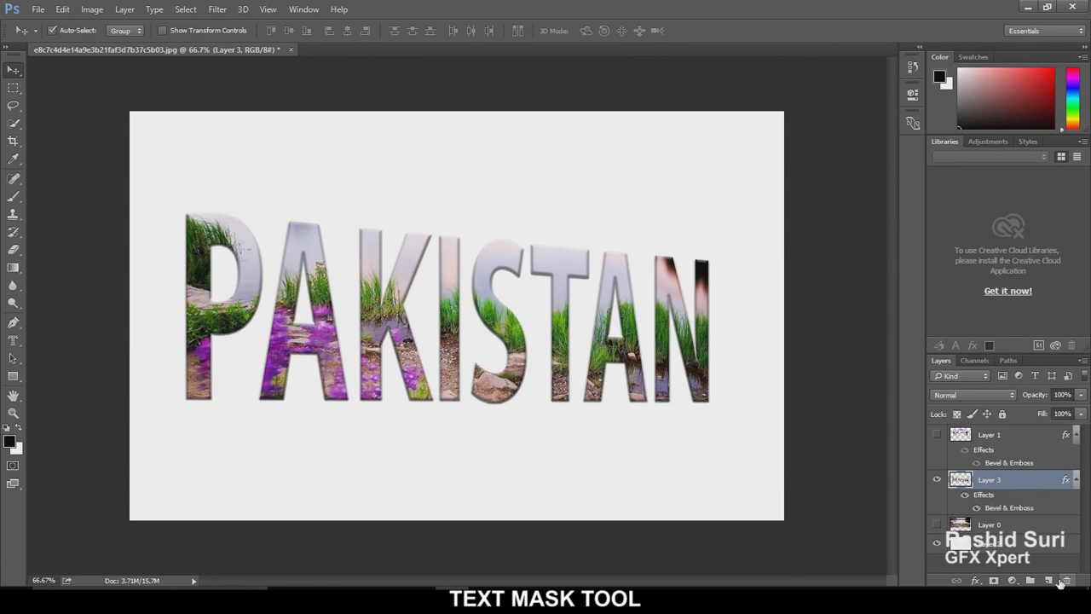
pyautogui.click(1045, 580)
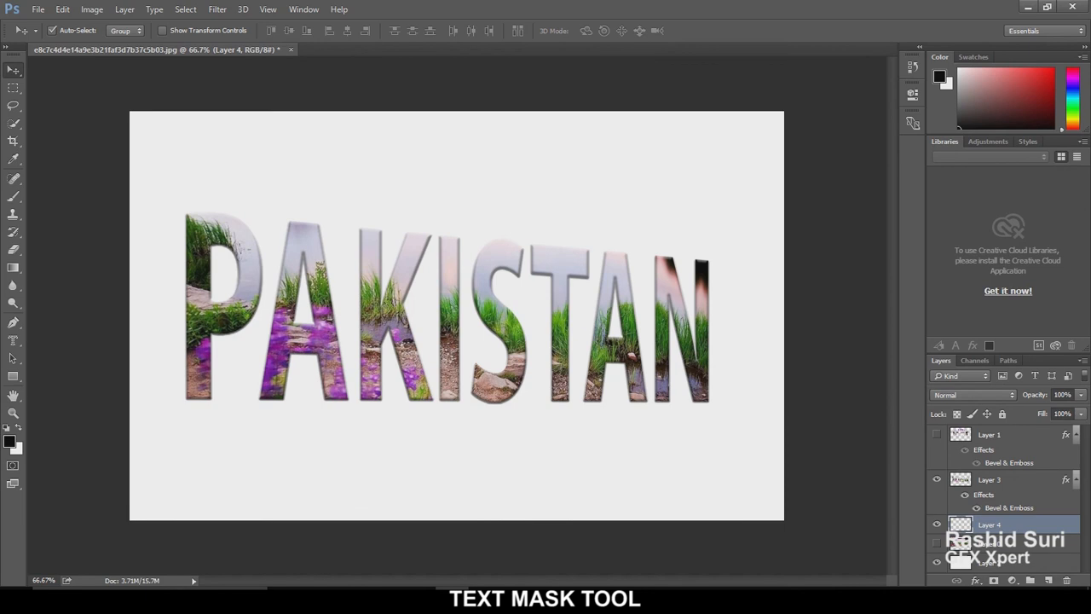
# - Fill the empty Layer 4 with the black foreground color
pyautogui.hotkey('alt', 'BackSpace')
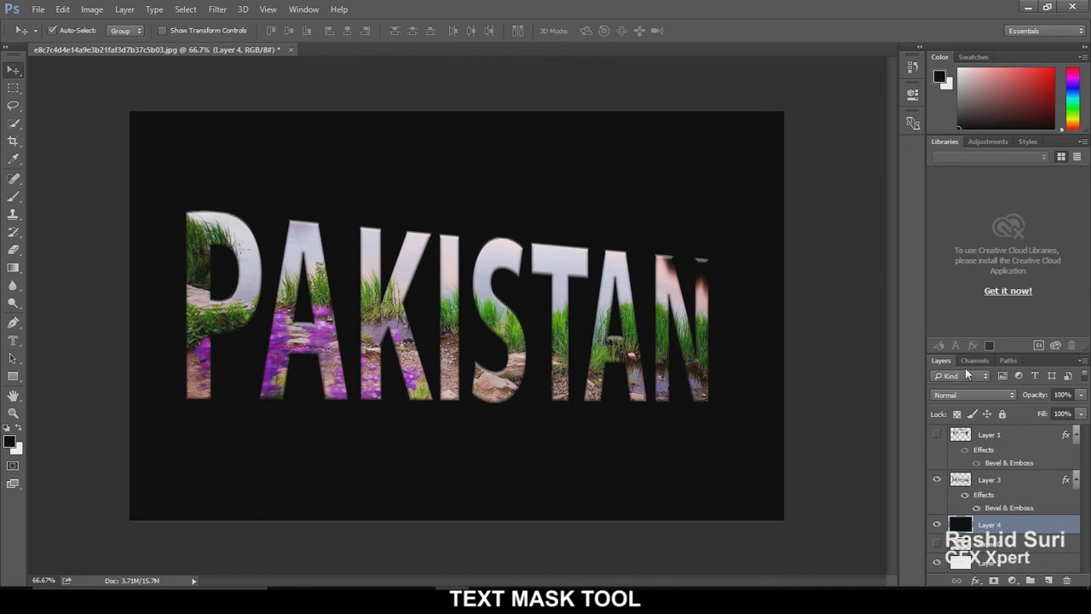
pyautogui.click(974, 580)
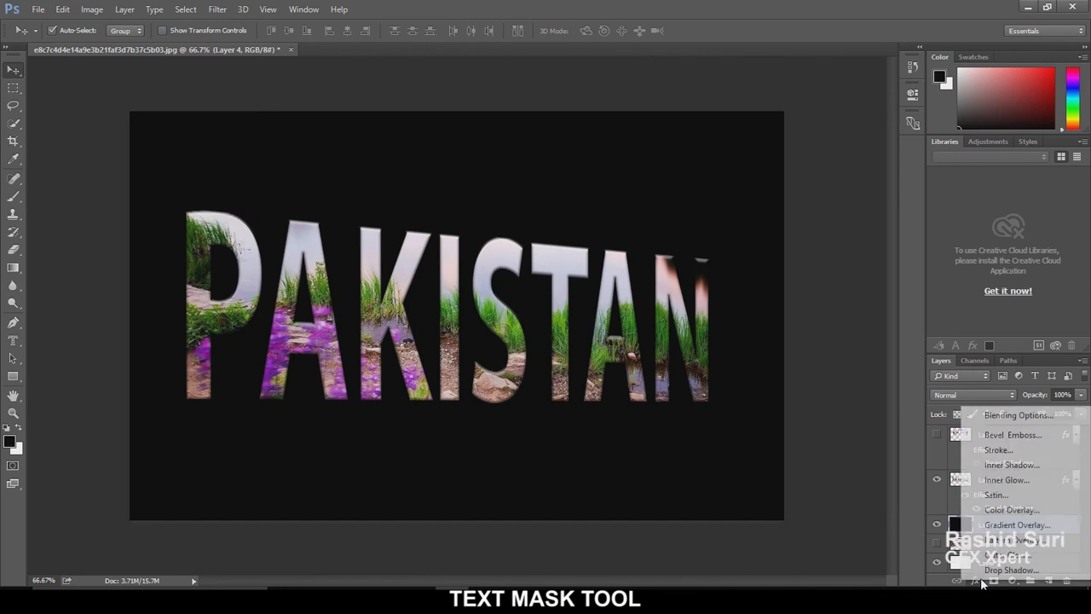
pyautogui.click(223, 13)
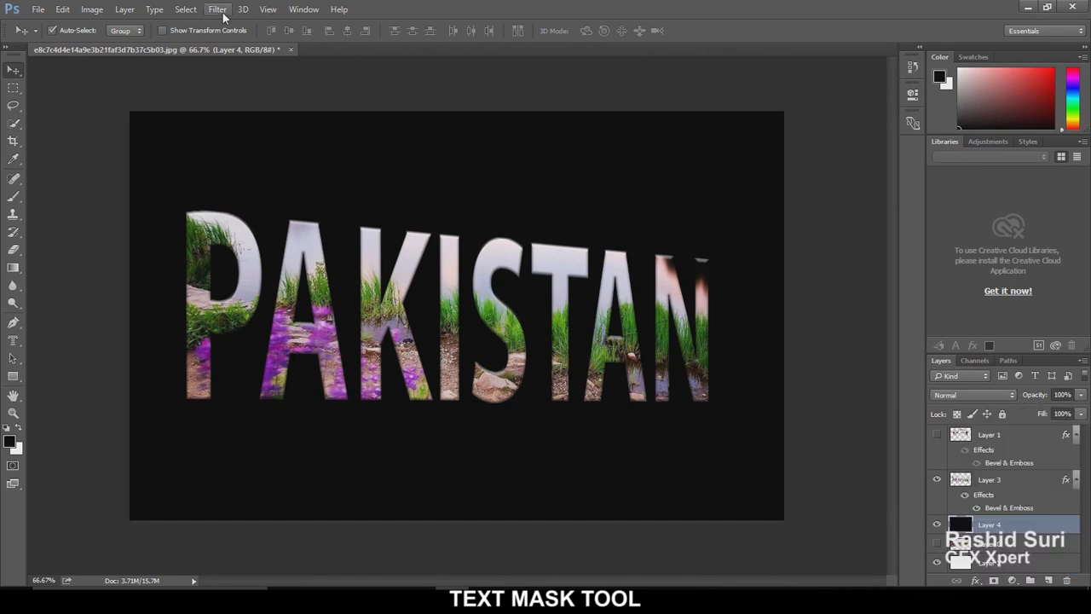
# - Render a 50-300mm Zoom lens flare on Layer 4, centered near the canvas's upper left corner, with 124% brightness
pyautogui.click(222, 14)
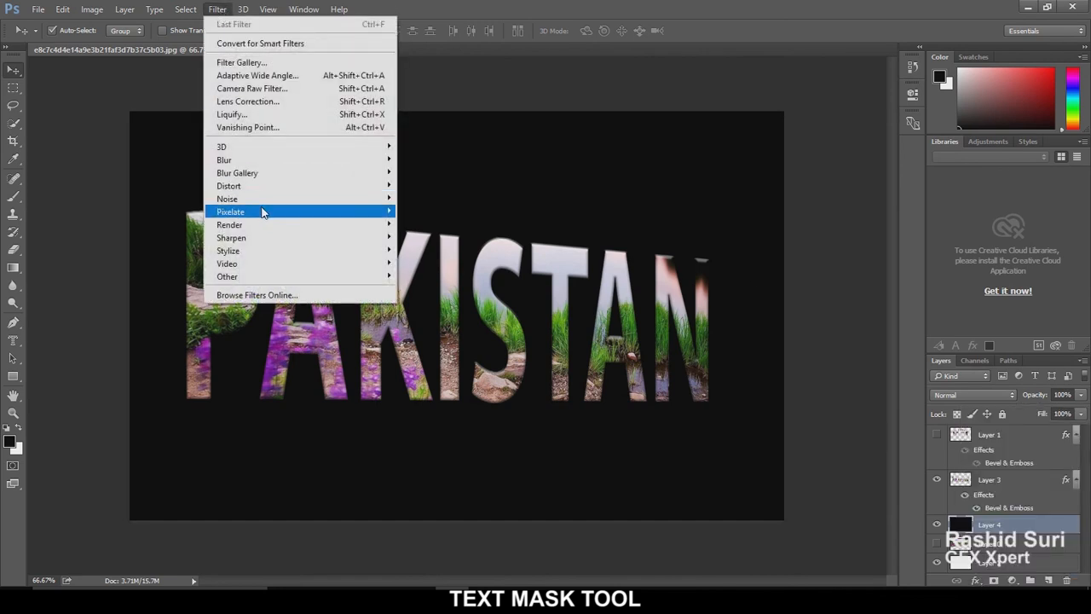
pyautogui.moveTo(266, 224)
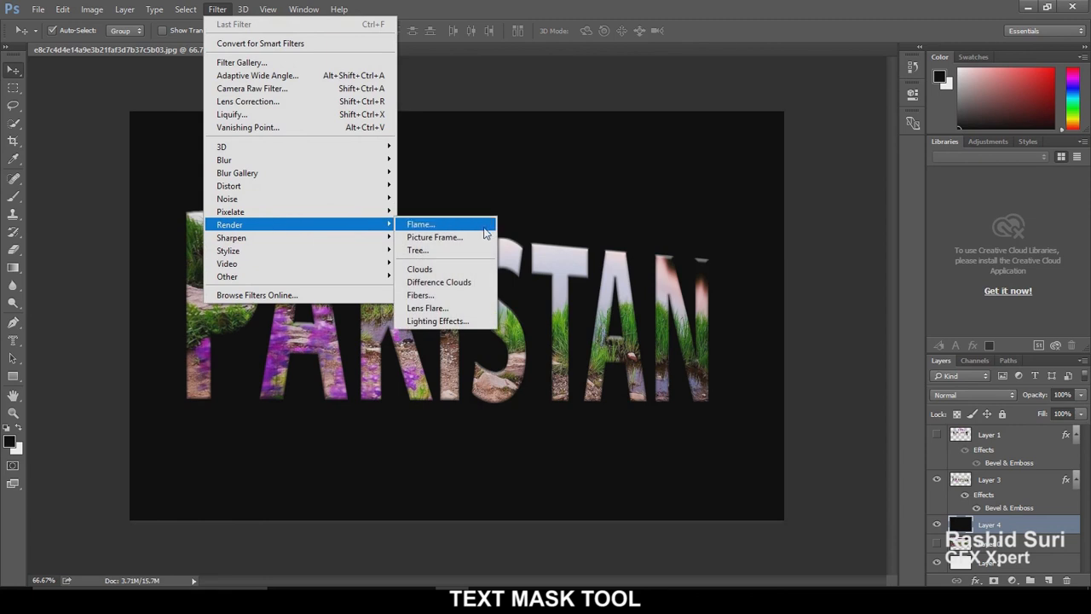
pyautogui.click(453, 310)
pyautogui.moveTo(486, 96); pyautogui.dragTo(705, 114)
pyautogui.click(651, 183)
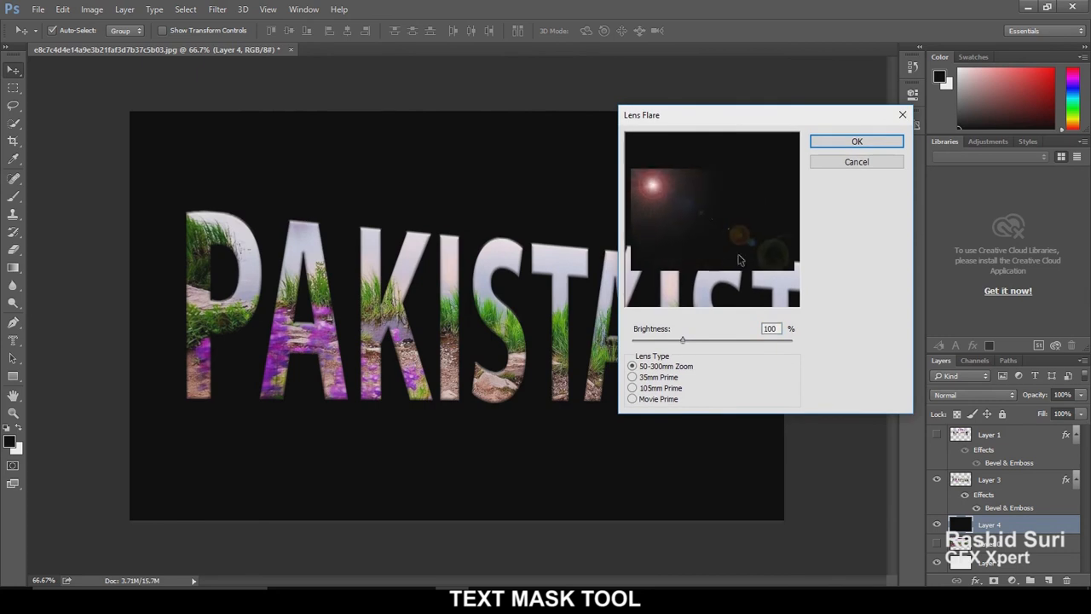
pyautogui.moveTo(683, 341)
pyautogui.mouseDown()
pyautogui.moveTo(704, 341)
pyautogui.moveTo(695, 344)
pyautogui.mouseUp()
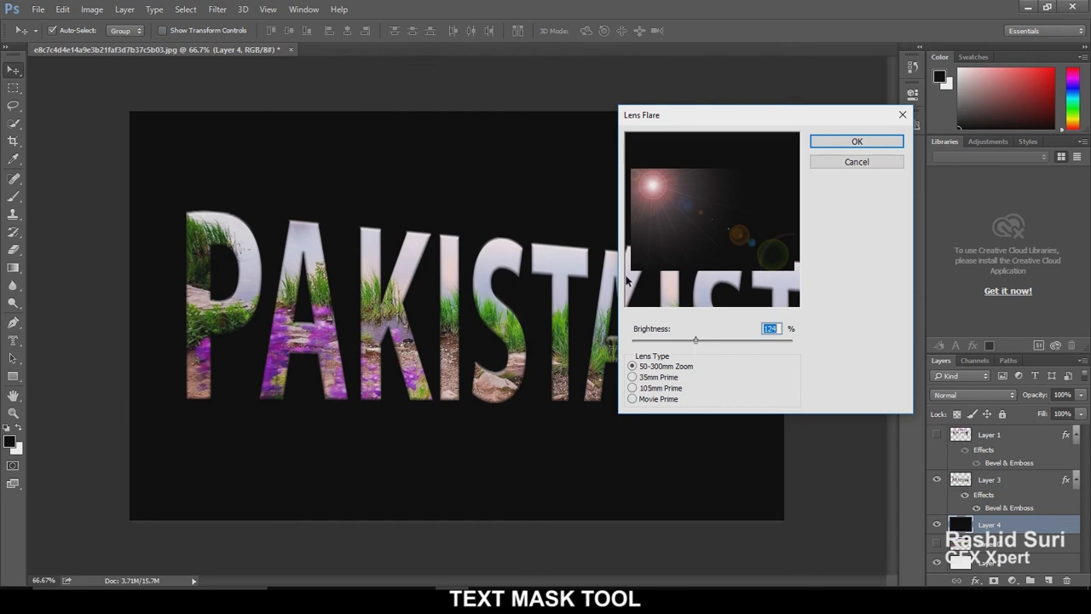
pyautogui.click(857, 143)
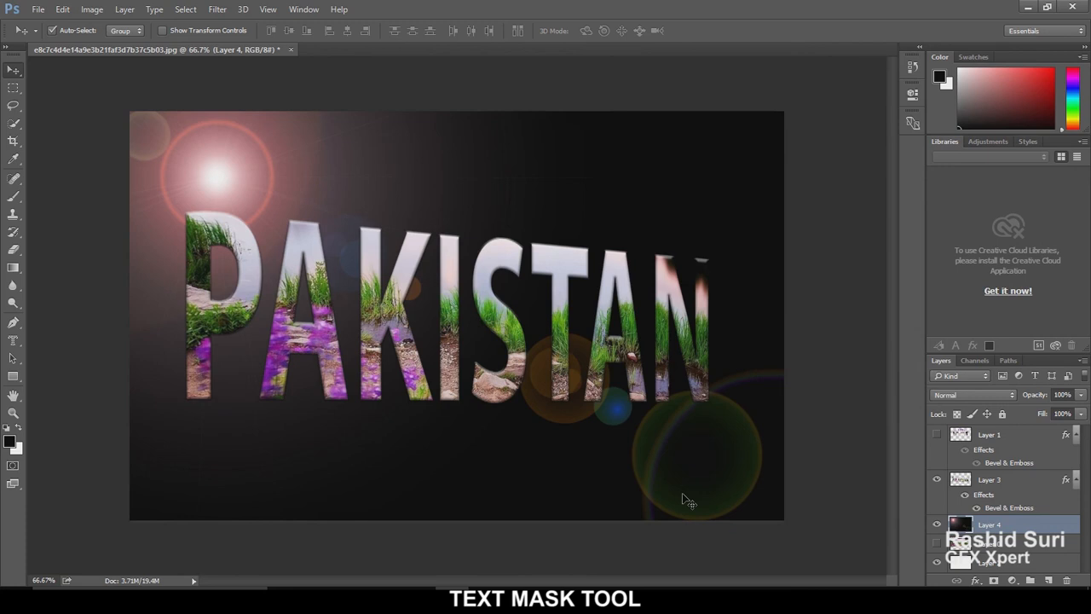
# - Adjust Layer 4's Hue/Saturation to hue -61, saturation +3 and lightness +6, tinting the flare purple
pyautogui.click(90, 11)
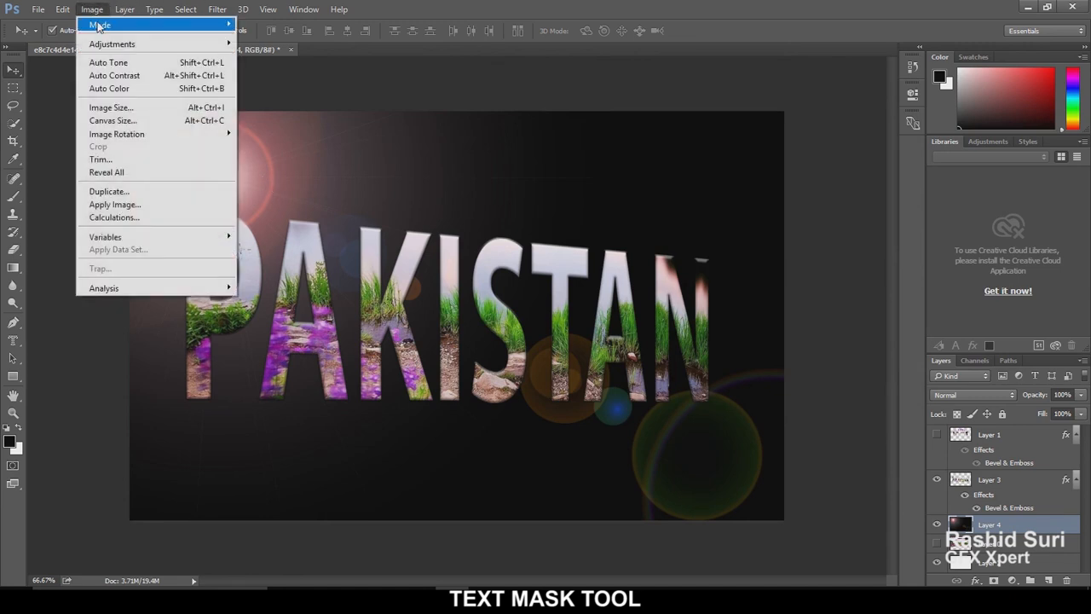
pyautogui.moveTo(101, 51)
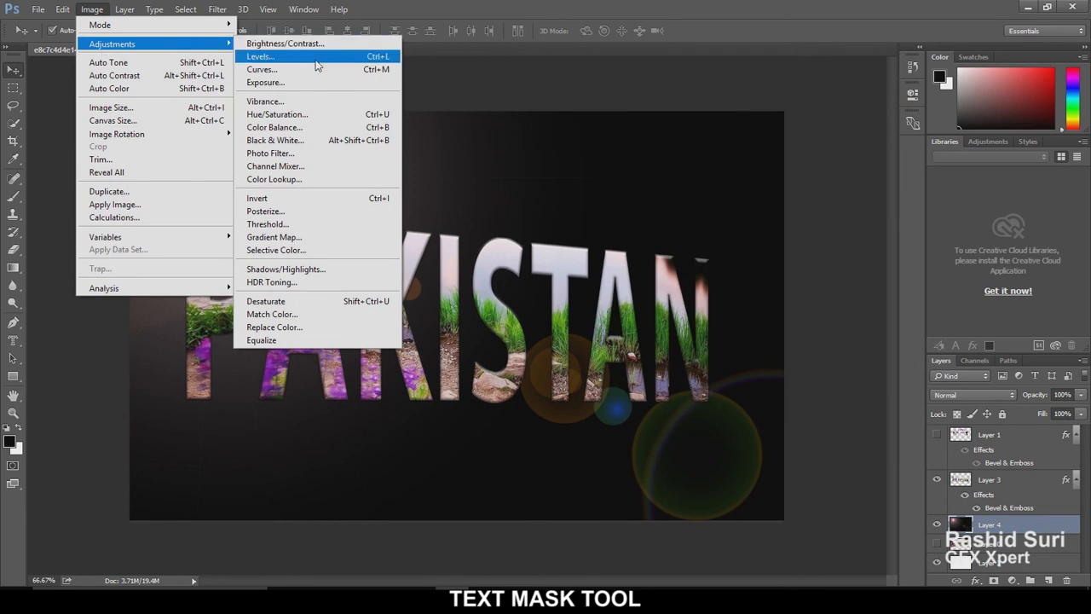
pyautogui.click(318, 117)
pyautogui.moveTo(489, 109); pyautogui.dragTo(788, 109)
pyautogui.moveTo(781, 197); pyautogui.dragTo(779, 231)
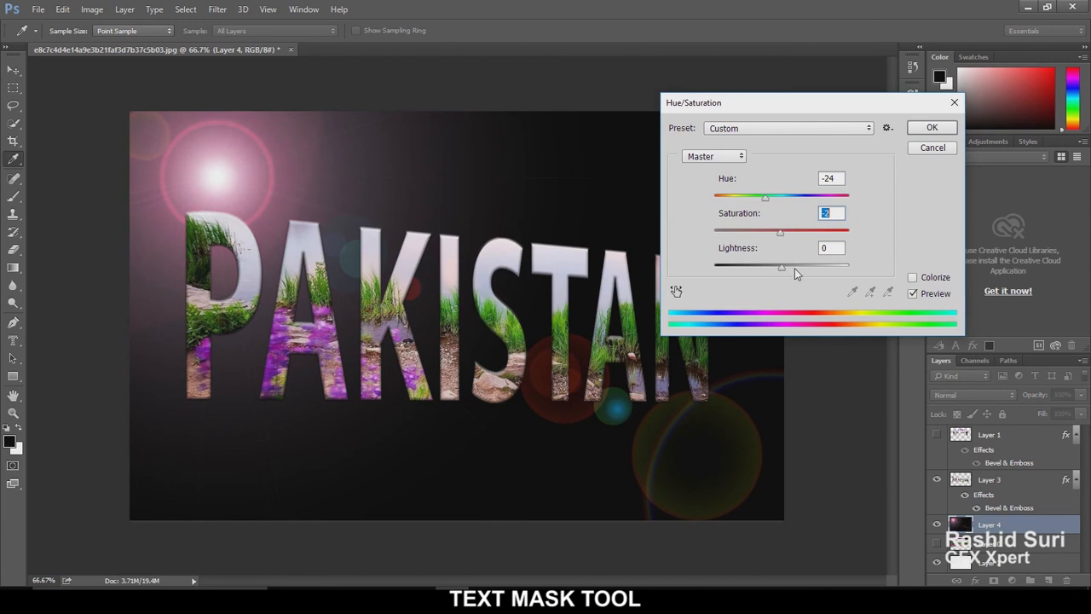
pyautogui.moveTo(782, 269); pyautogui.dragTo(793, 233)
pyautogui.click(764, 197)
pyautogui.moveTo(764, 197); pyautogui.dragTo(783, 232)
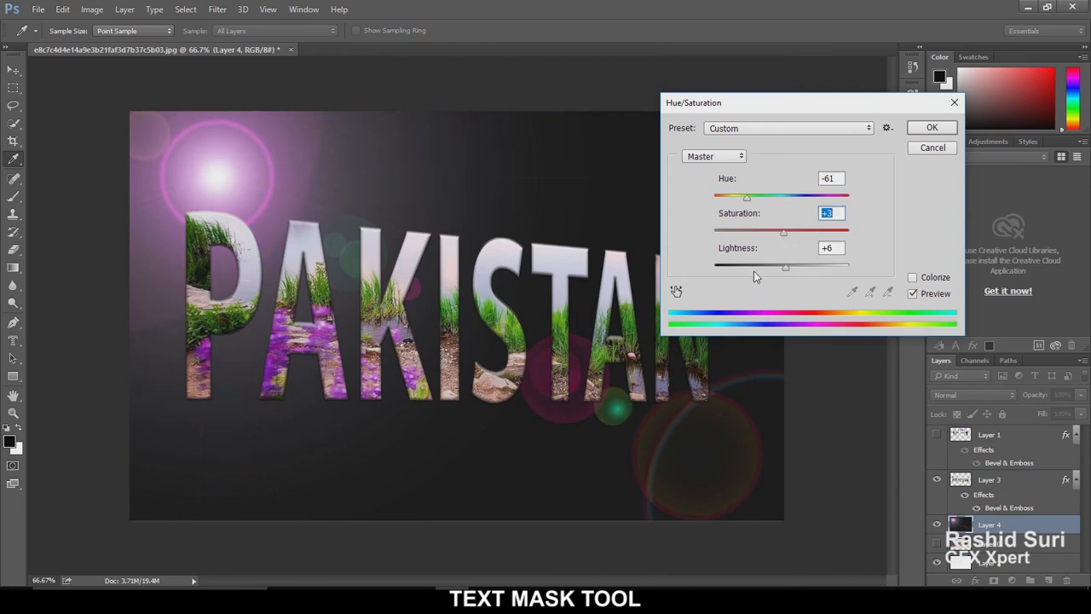
pyautogui.click(931, 129)
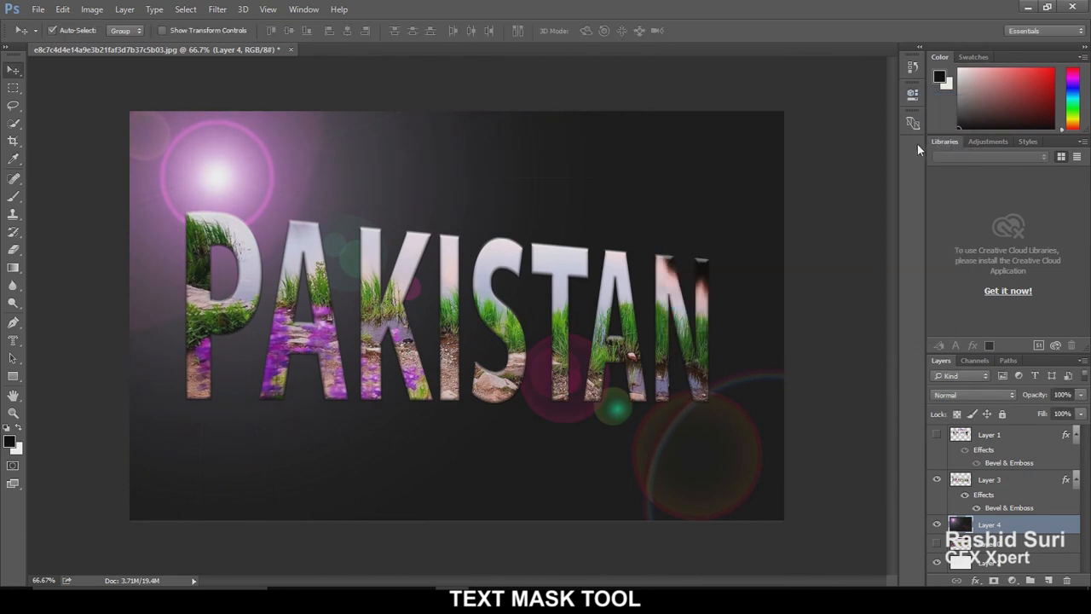
# - Duplicate Layer 3 and flip the copy below the text as a squashed reflection with -22.64% height
pyautogui.click(488, 311)
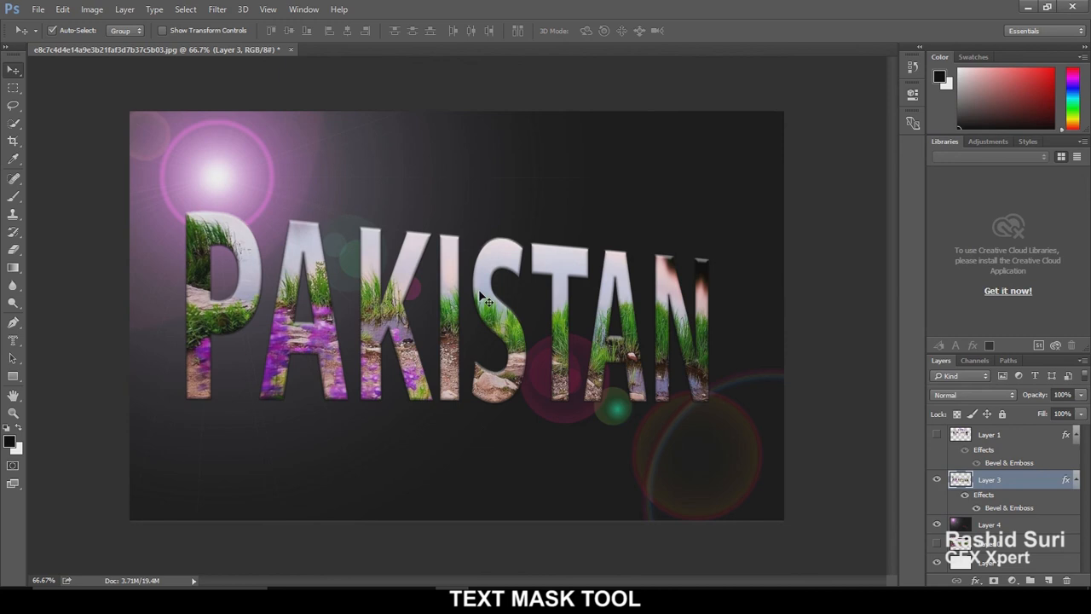
pyautogui.hotkey('ctrl', 'j')
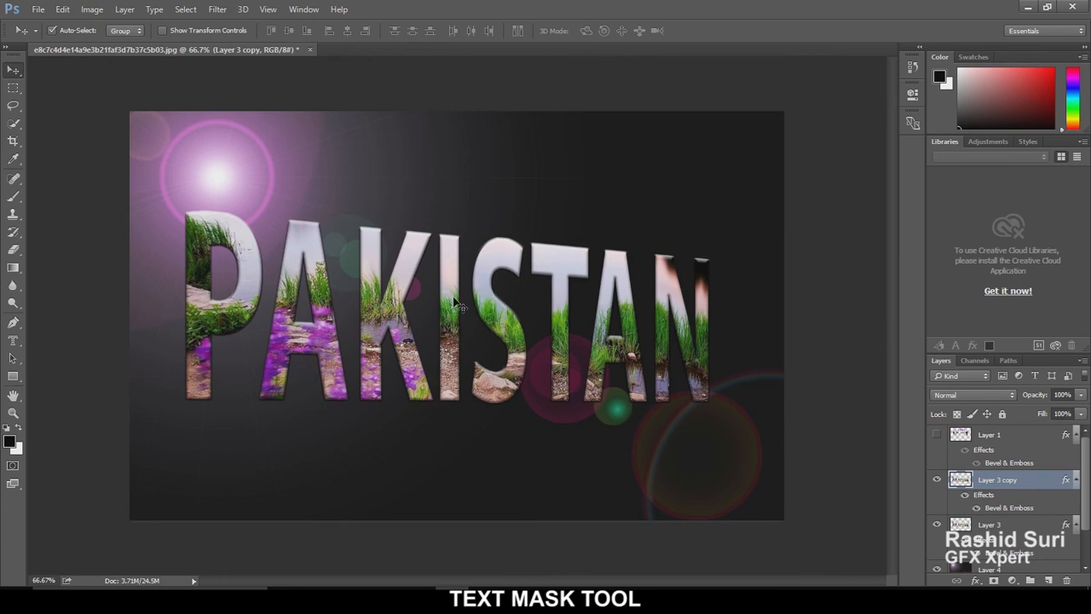
pyautogui.press('ctrl')
pyautogui.hotkey('ctrl', 't')
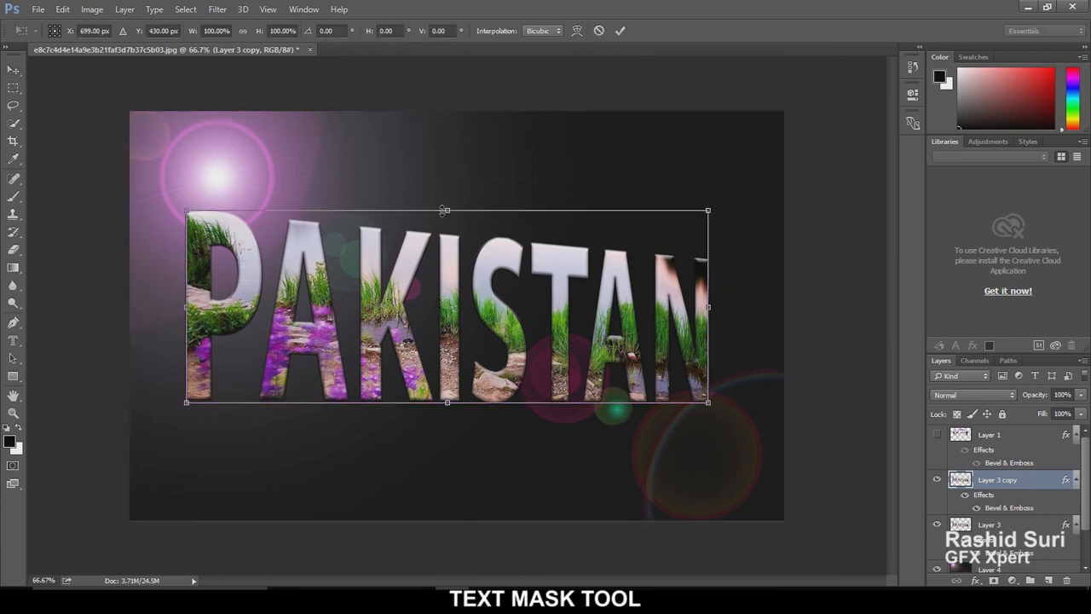
pyautogui.moveTo(446, 210); pyautogui.dragTo(477, 446)
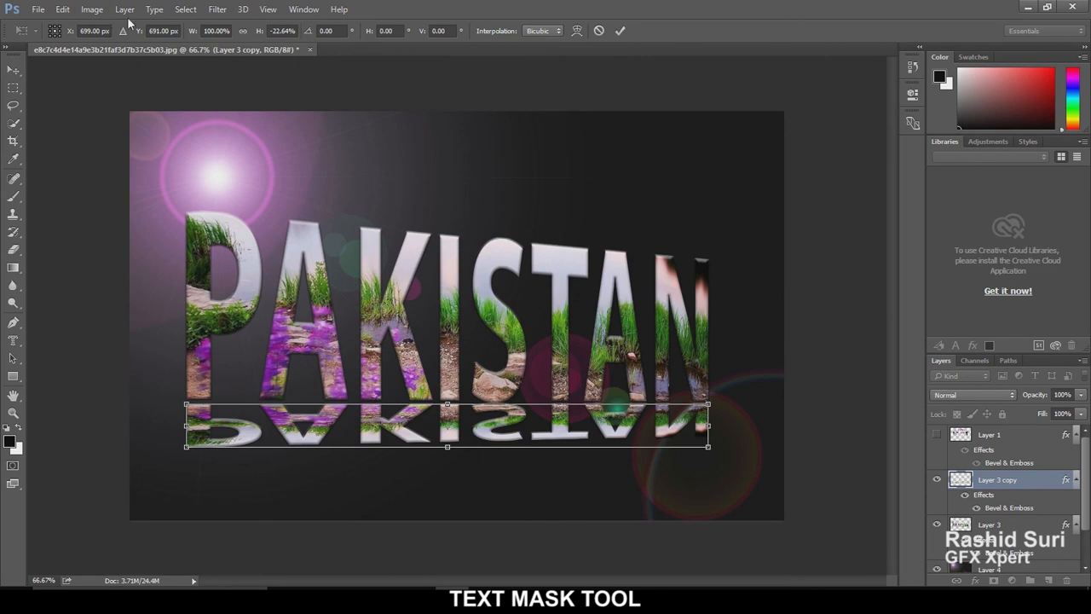
# - Skew the reflection's lower edge to the right, commit the transform, and lower the Layer 3 copy's opacity to 17%
pyautogui.click(63, 12)
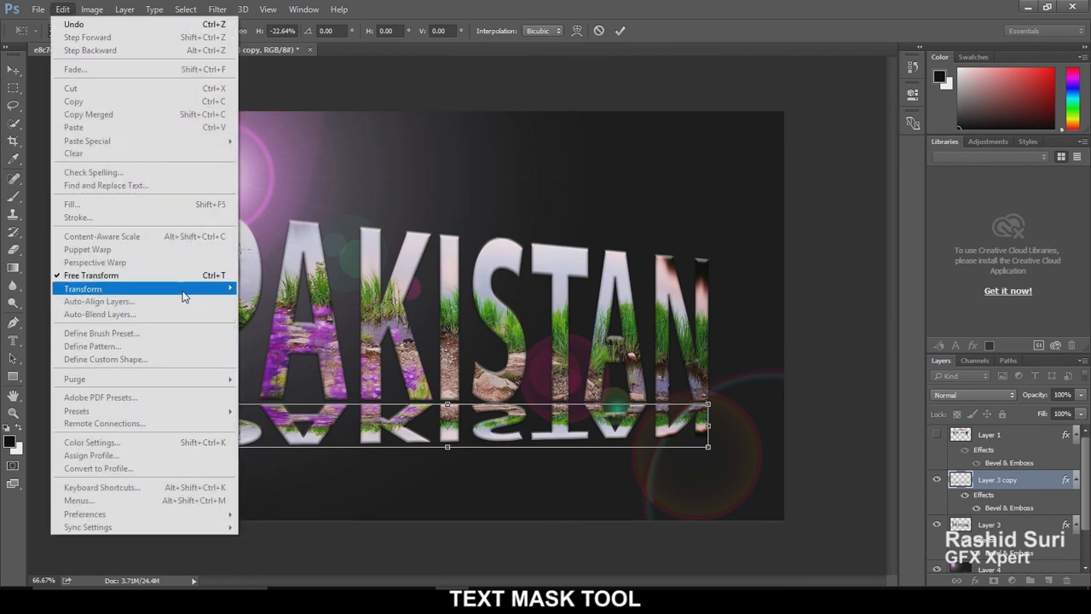
pyautogui.moveTo(170, 288)
pyautogui.click(305, 333)
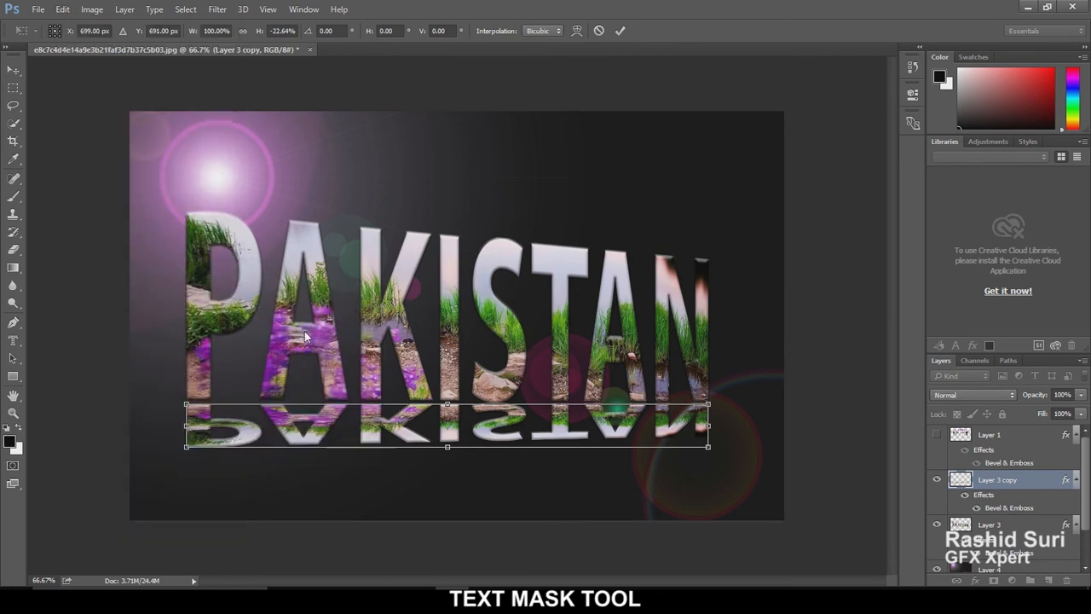
pyautogui.moveTo(447, 450); pyautogui.dragTo(579, 416)
pyautogui.press('Return')
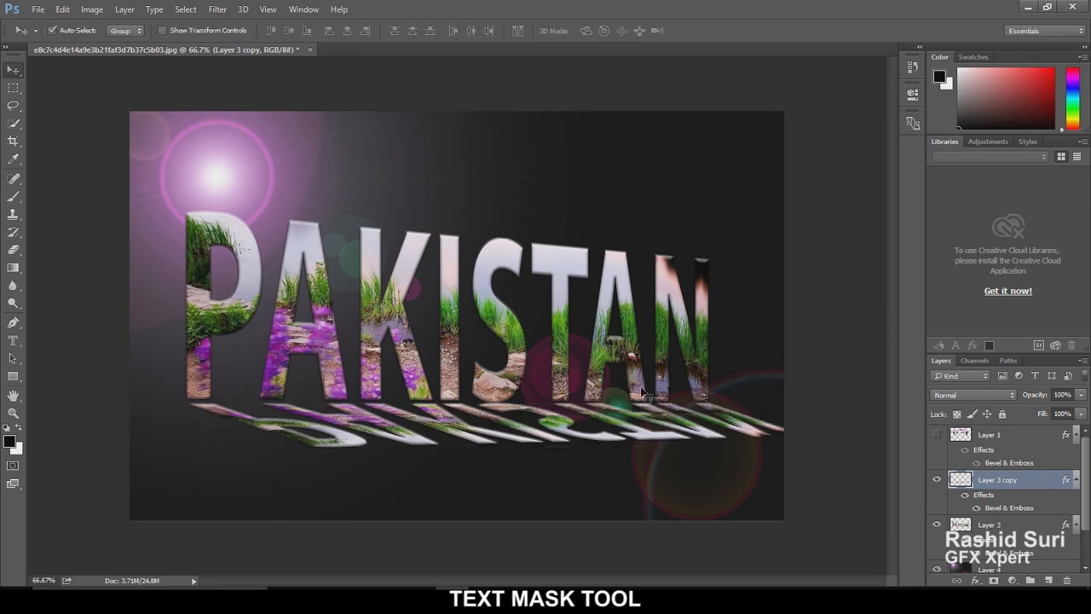
pyautogui.click(1081, 395)
pyautogui.moveTo(1082, 410); pyautogui.dragTo(1023, 410)
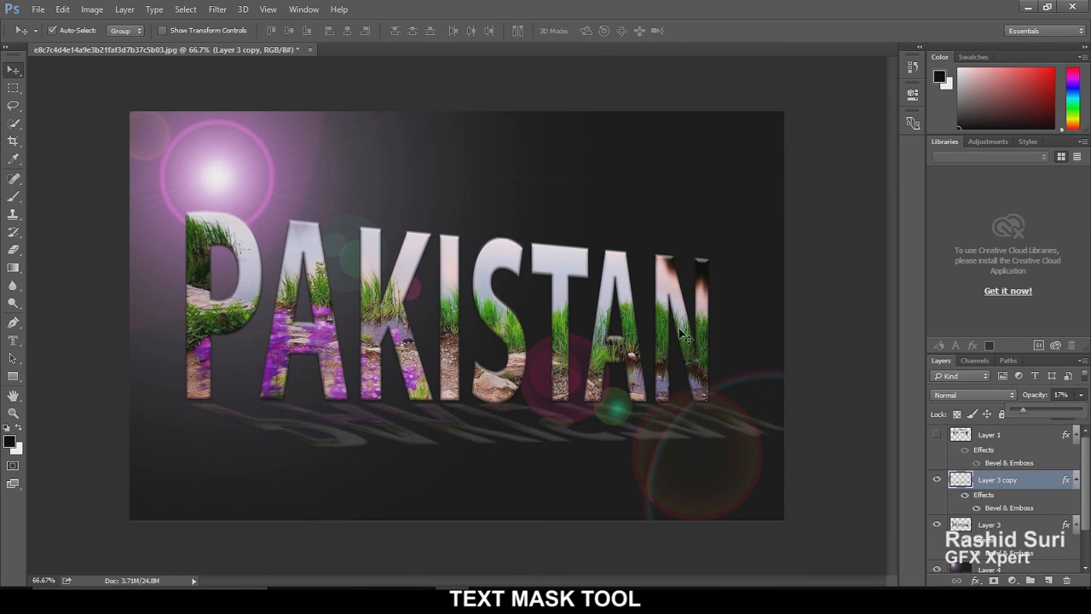
# - Select the PAKISTAN text on Layer 3 and shift it slightly to the right
pyautogui.moveTo(682, 336); pyautogui.dragTo(686, 341)
# - Add an Outer Glow to Layer 3 with 100% opacity and a size of 29 px
pyautogui.click(975, 580)
pyautogui.click(1010, 558)
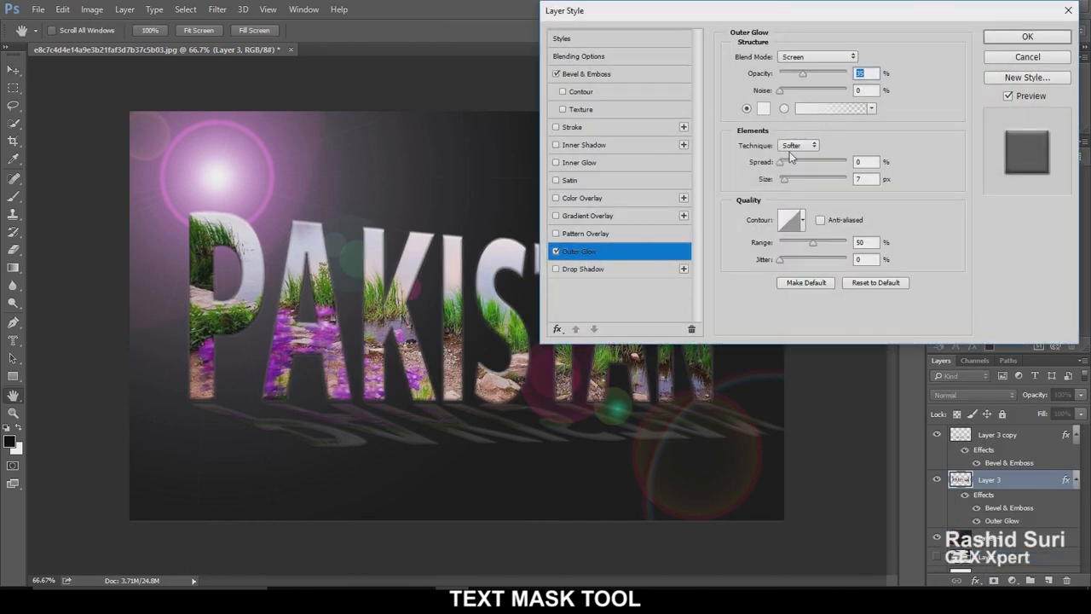
pyautogui.moveTo(784, 180); pyautogui.dragTo(795, 188)
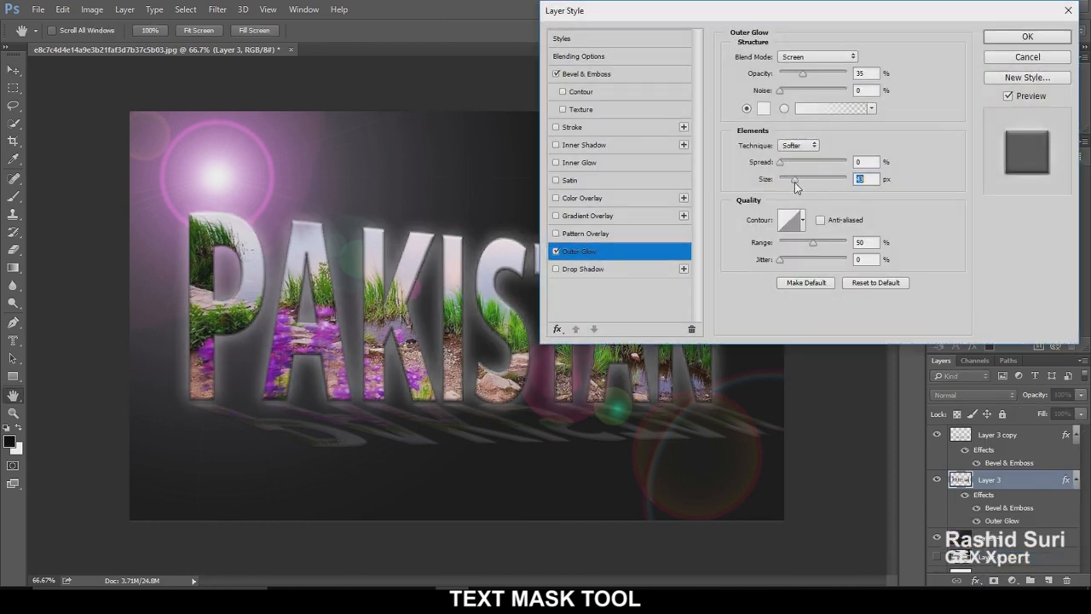
pyautogui.moveTo(803, 75); pyautogui.dragTo(852, 80)
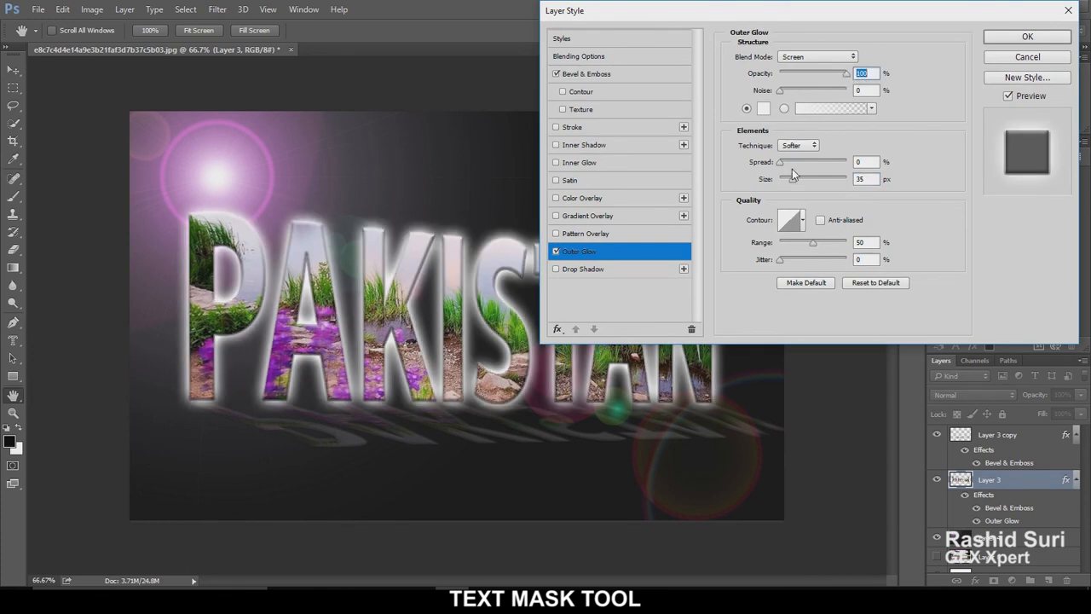
pyautogui.moveTo(792, 179); pyautogui.dragTo(792, 184)
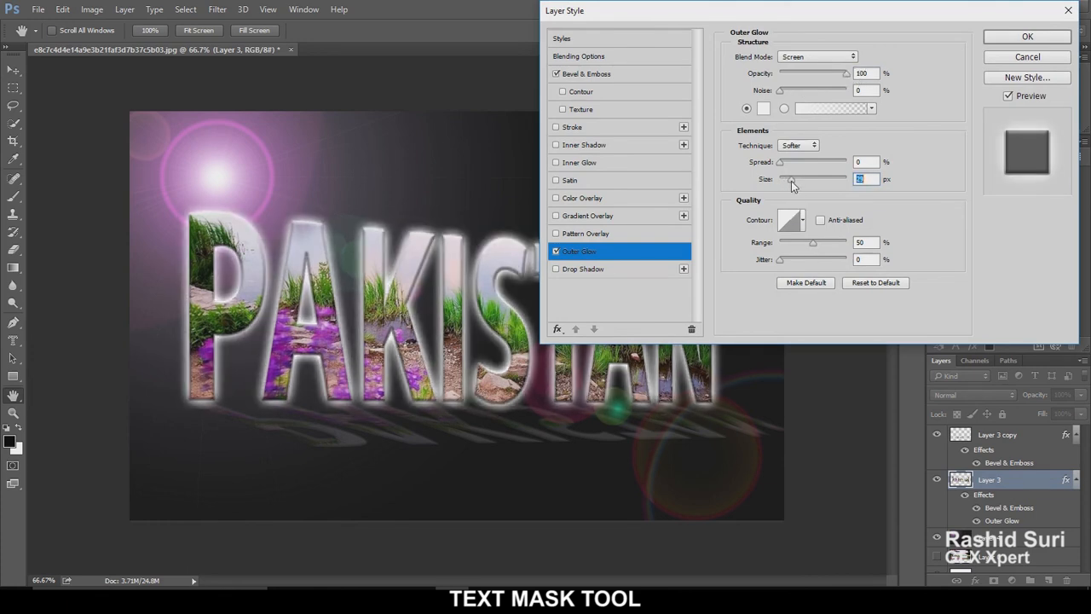
# - Change the Outer Glow color to light green
pyautogui.moveTo(701, 23); pyautogui.dragTo(912, 154)
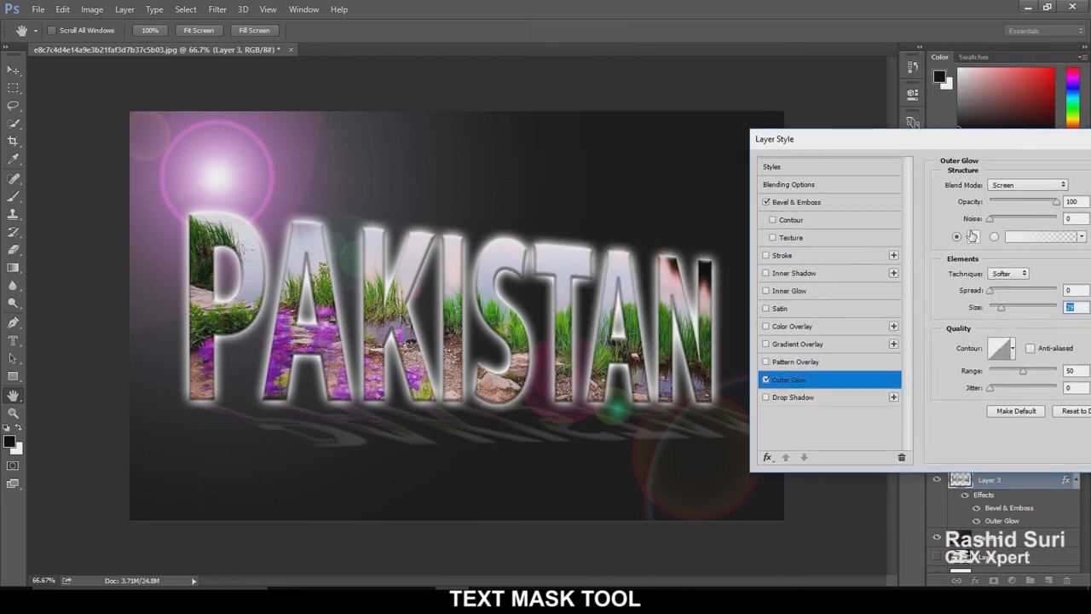
pyautogui.click(974, 236)
pyautogui.moveTo(503, 226)
pyautogui.mouseDown()
pyautogui.moveTo(474, 168)
pyautogui.moveTo(445, 158)
pyautogui.mouseUp()
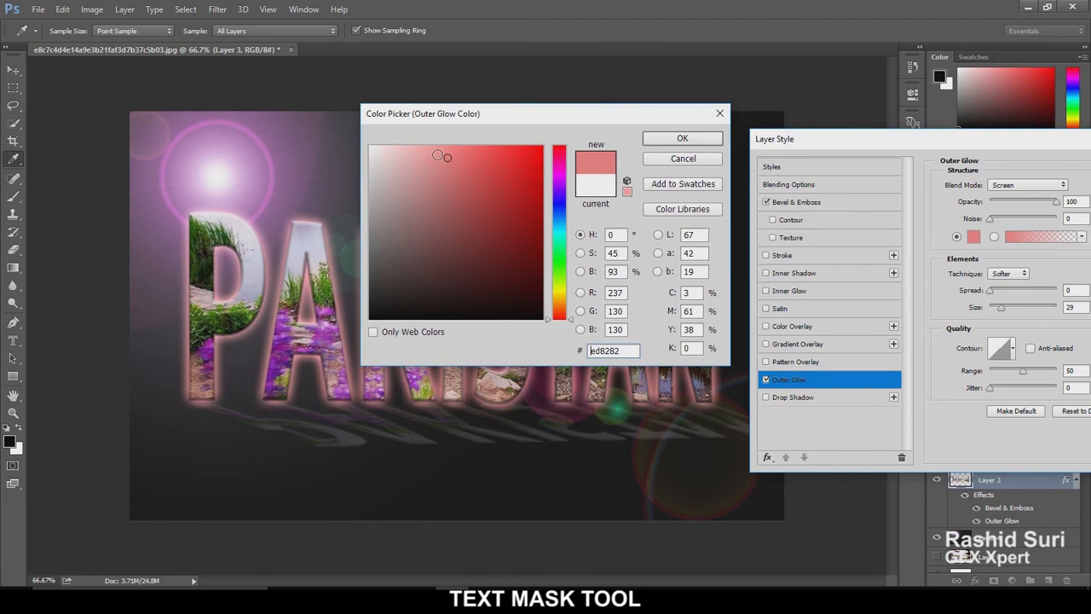
pyautogui.moveTo(604, 116); pyautogui.dragTo(751, 178)
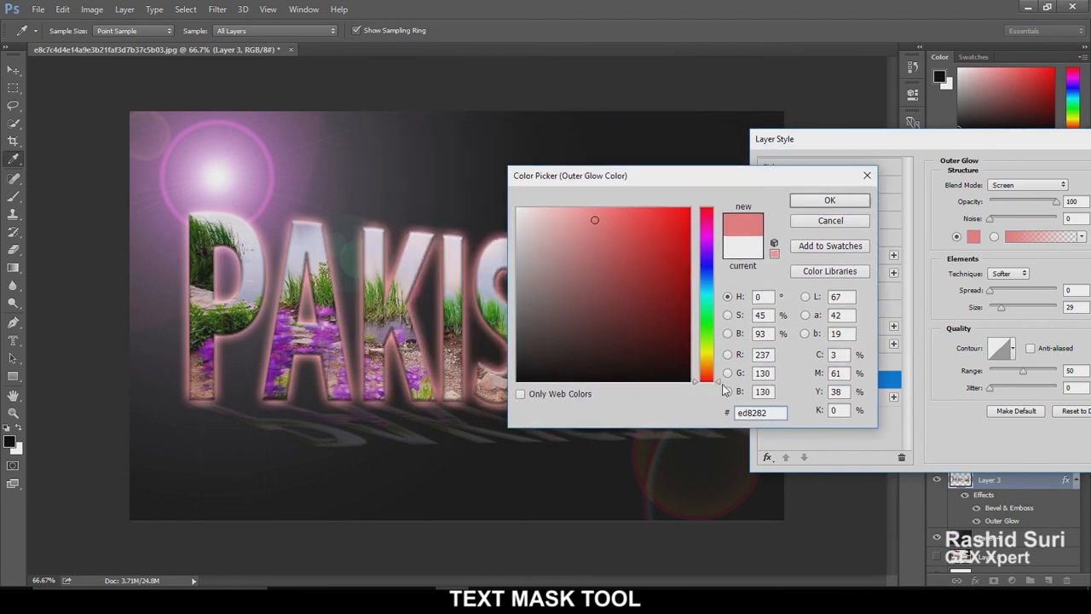
pyautogui.moveTo(718, 380); pyautogui.dragTo(719, 331)
pyautogui.click(829, 201)
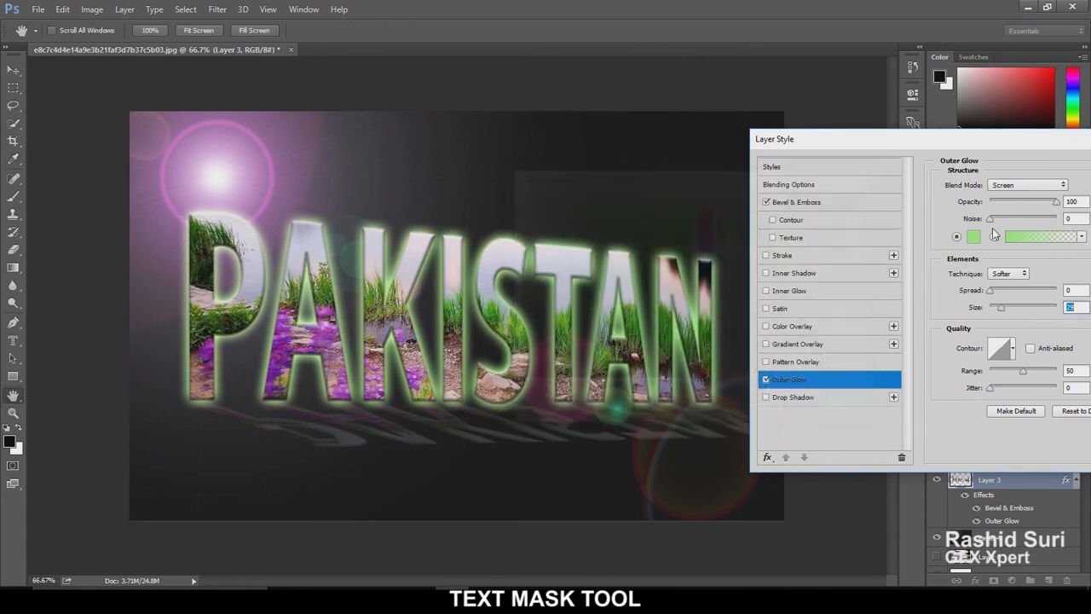
# - Apply the Outer Glow at 47% opacity, and undo the effect on Layer 3
pyautogui.moveTo(1056, 203); pyautogui.dragTo(1034, 203)
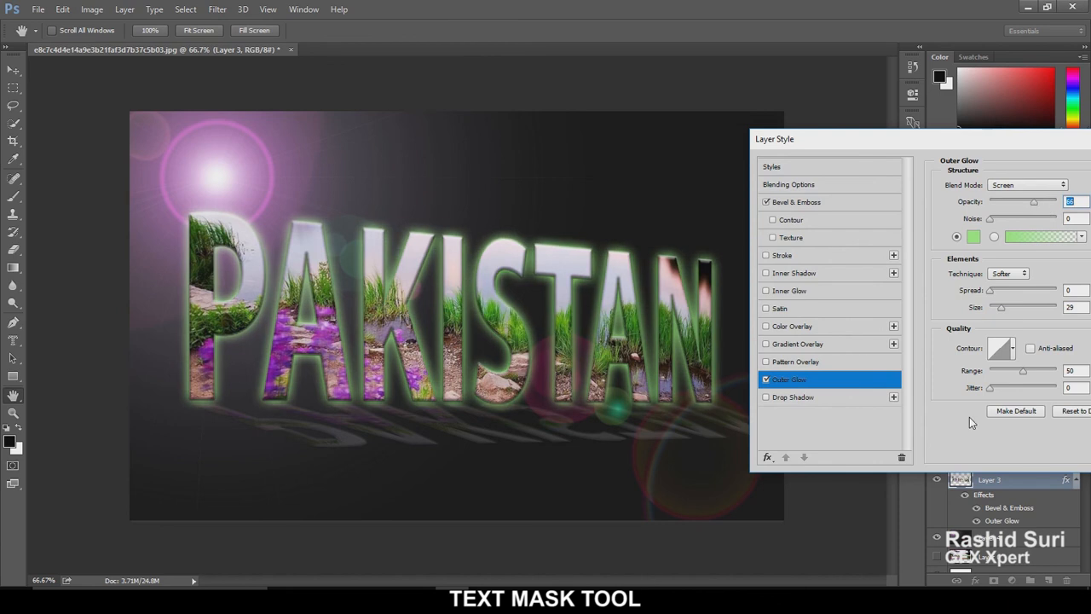
pyautogui.moveTo(1034, 204); pyautogui.dragTo(1020, 205)
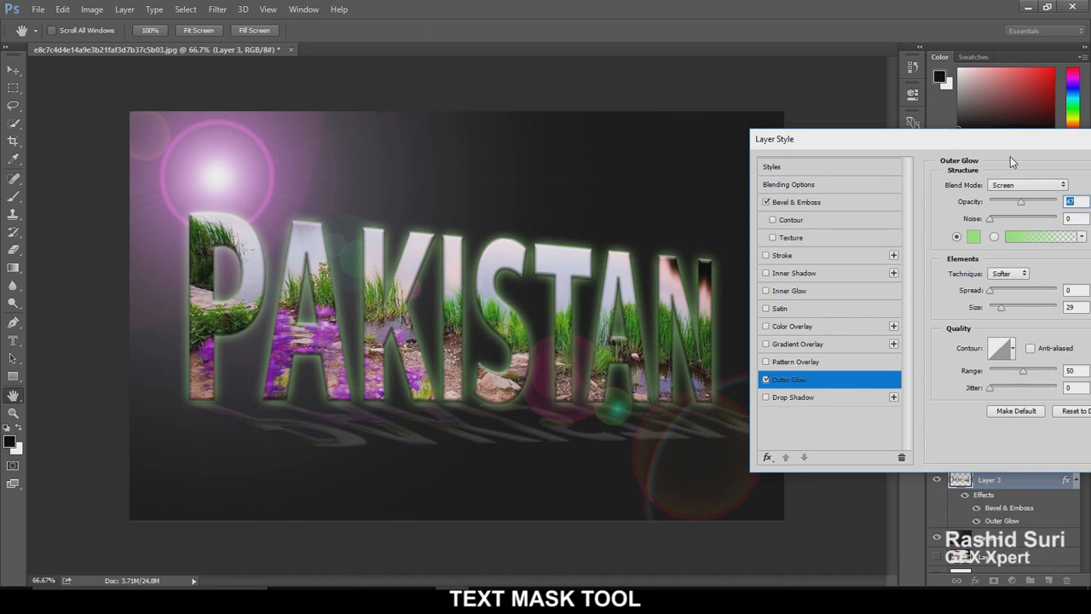
pyautogui.moveTo(1010, 146); pyautogui.dragTo(857, 161)
pyautogui.click(1065, 177)
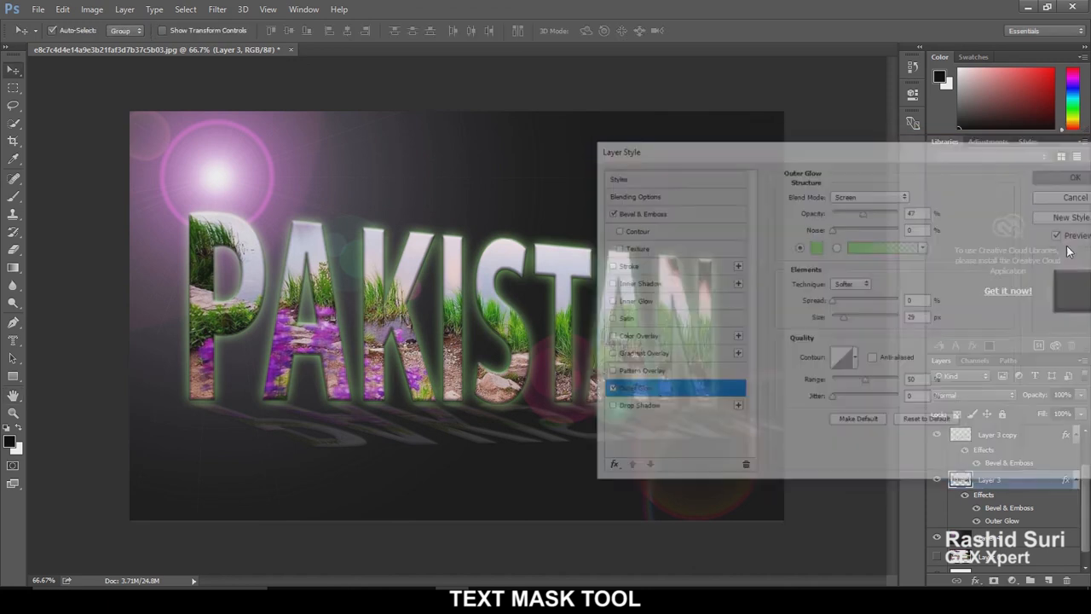
pyautogui.hotkey('ctrl', 'z')
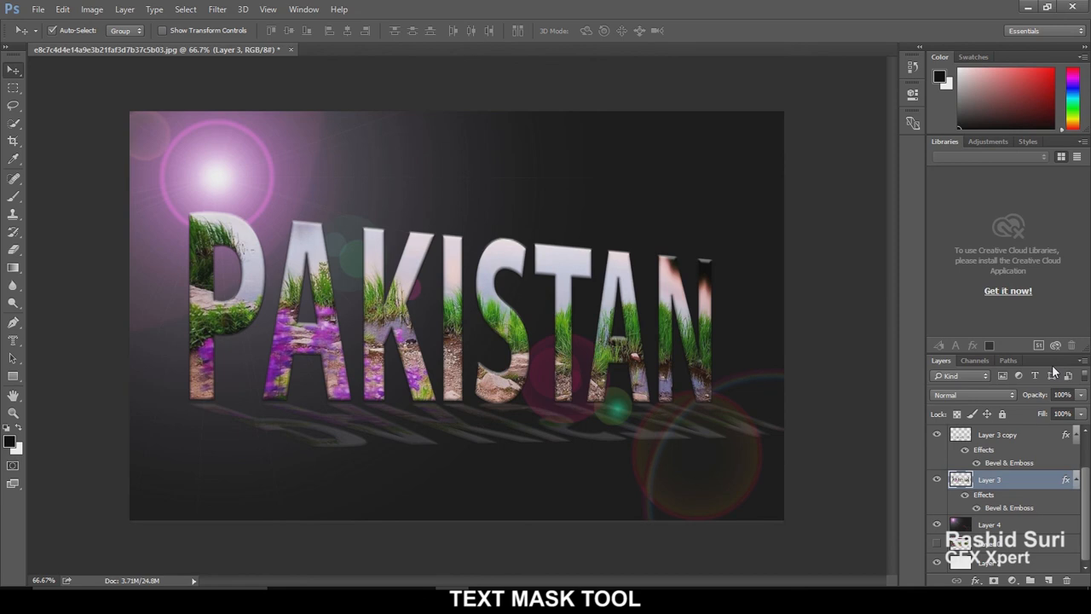
# - Start adding a new Outer Glow effect to Layer 3
pyautogui.click(976, 580)
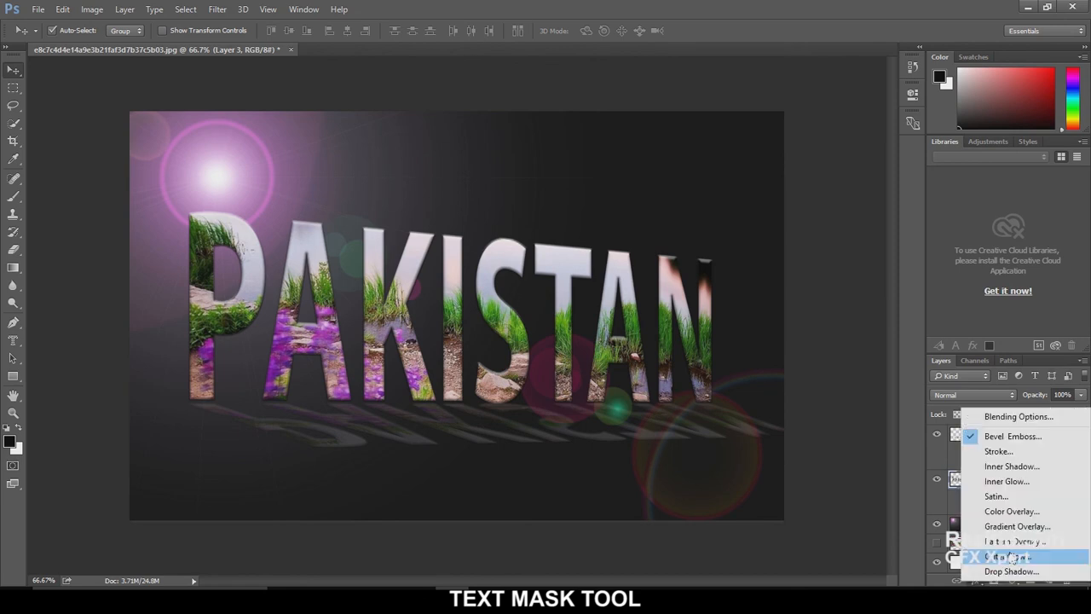